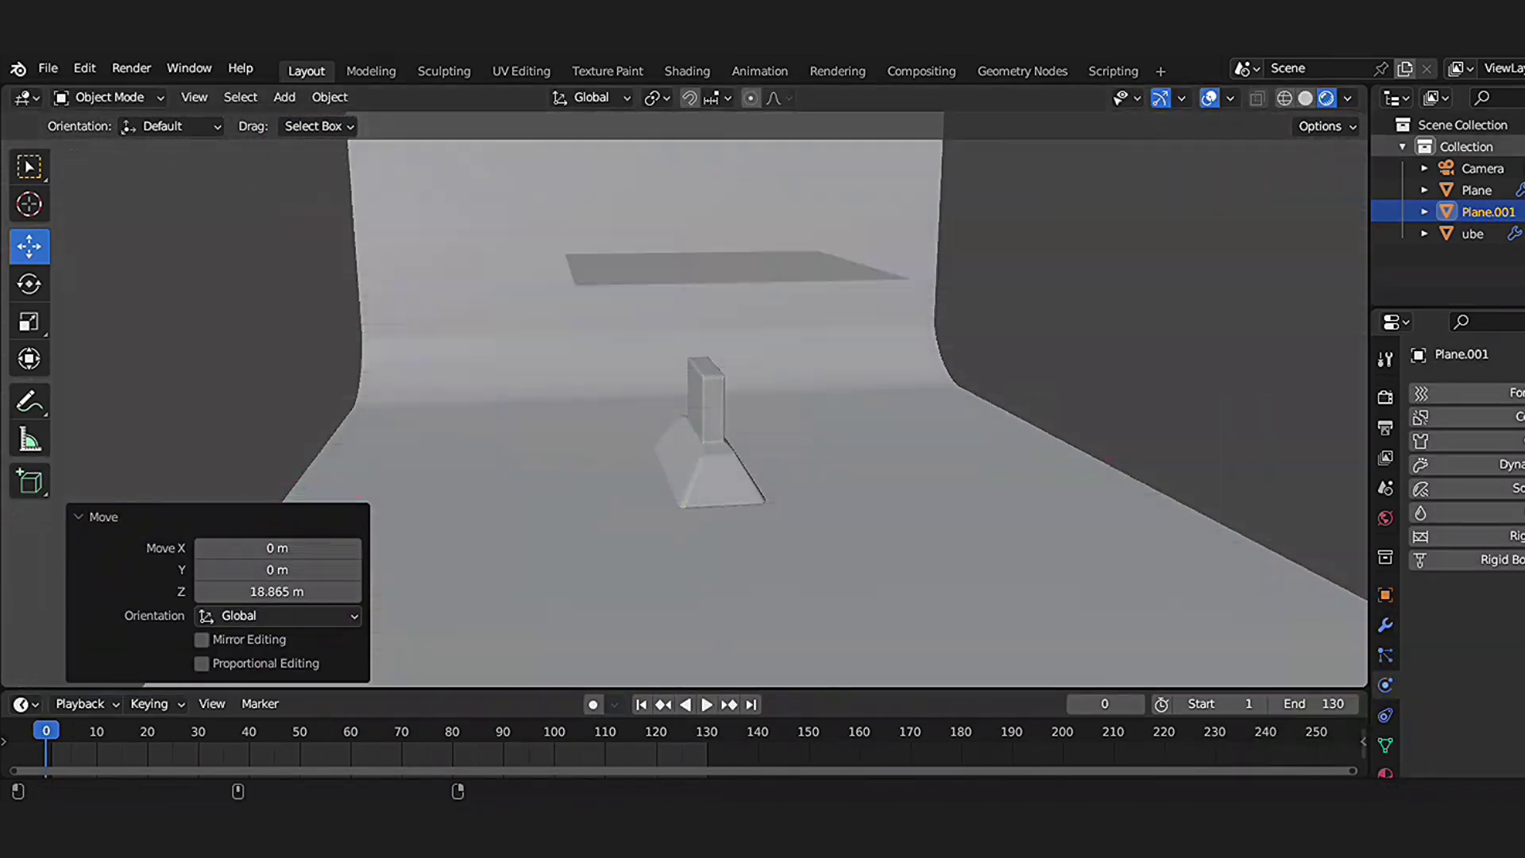
- Subdivide the raised plane's mesh in Edit Mode with 12 cuts
{"action": "key", "text": "Tab"}
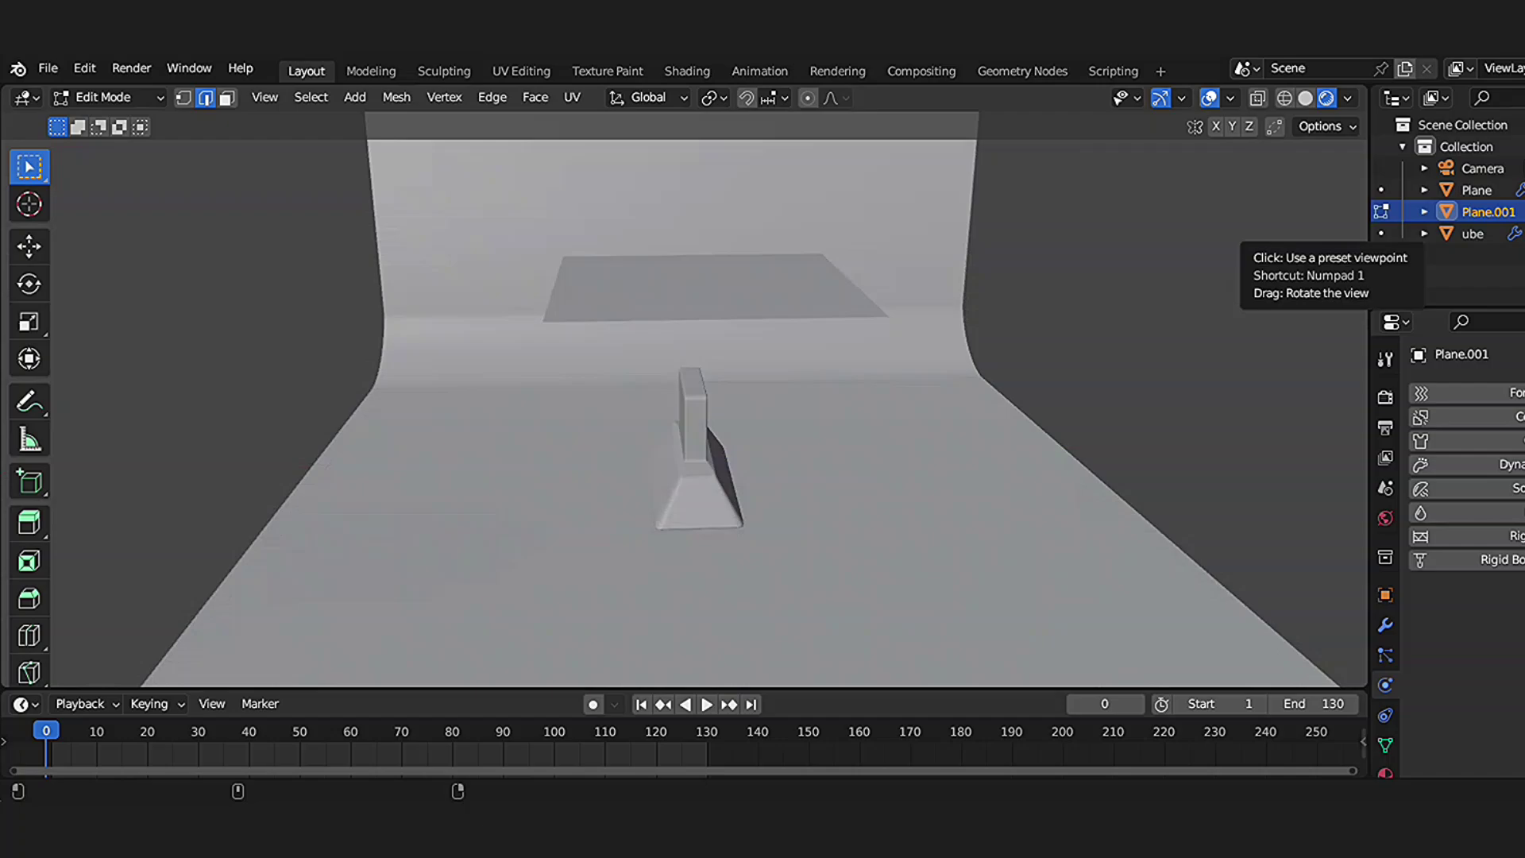
{"action": "left_click", "coordinate": [278, 521]}
{"action": "type", "text": "2"}
{"action": "key", "text": "Return"}
{"action": "middle_click_drag", "start_coordinate": [749, 613], "coordinate": [651, 509]}
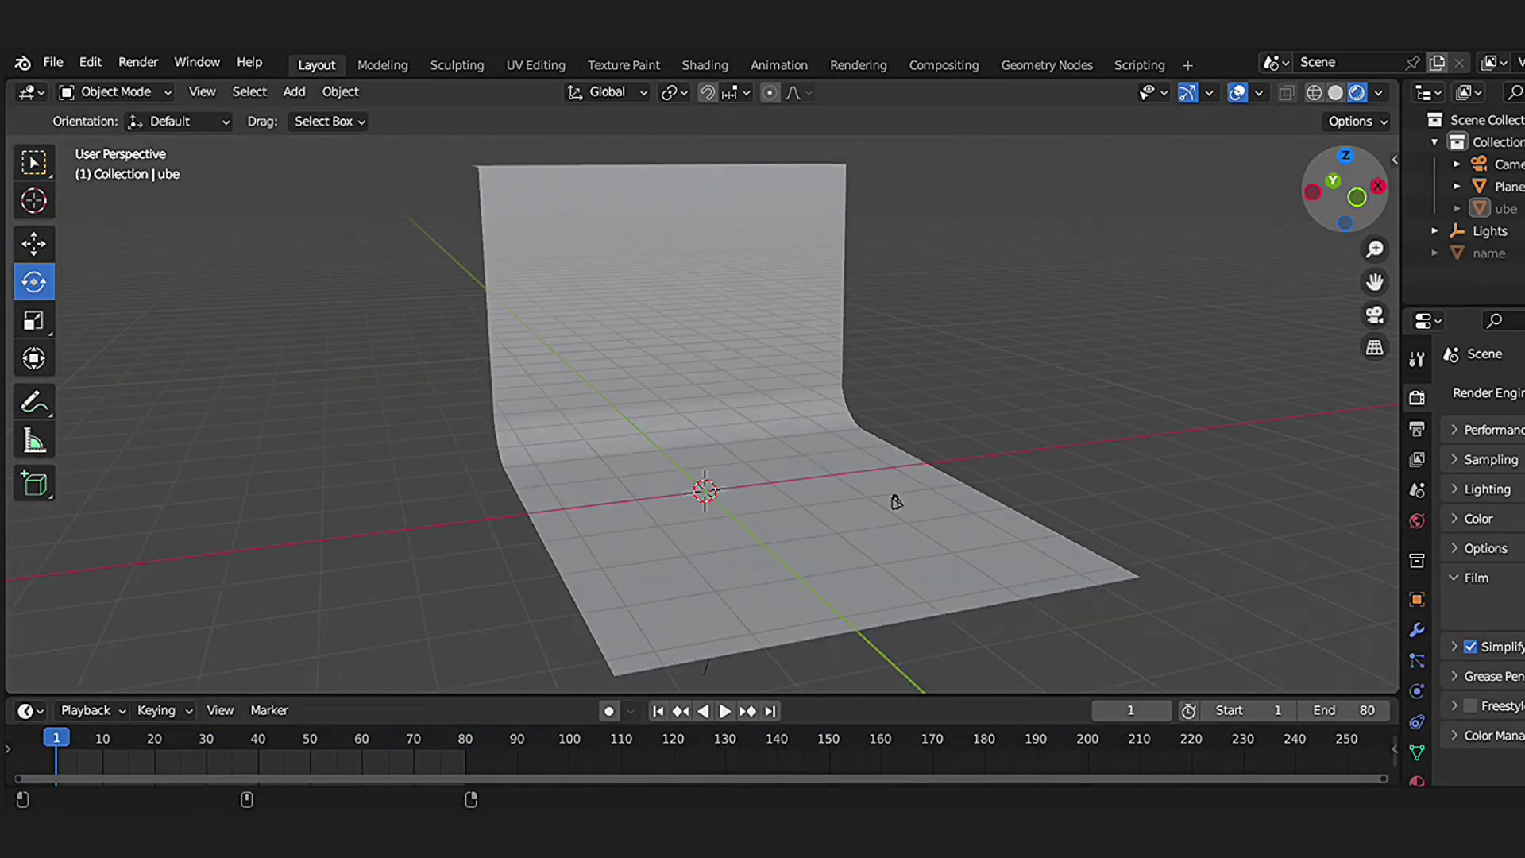
- Add a new plane and fold its edge up into a back wall along Y
{"action": "middle_click_drag", "start_coordinate": [892, 501], "coordinate": [693, 625]}
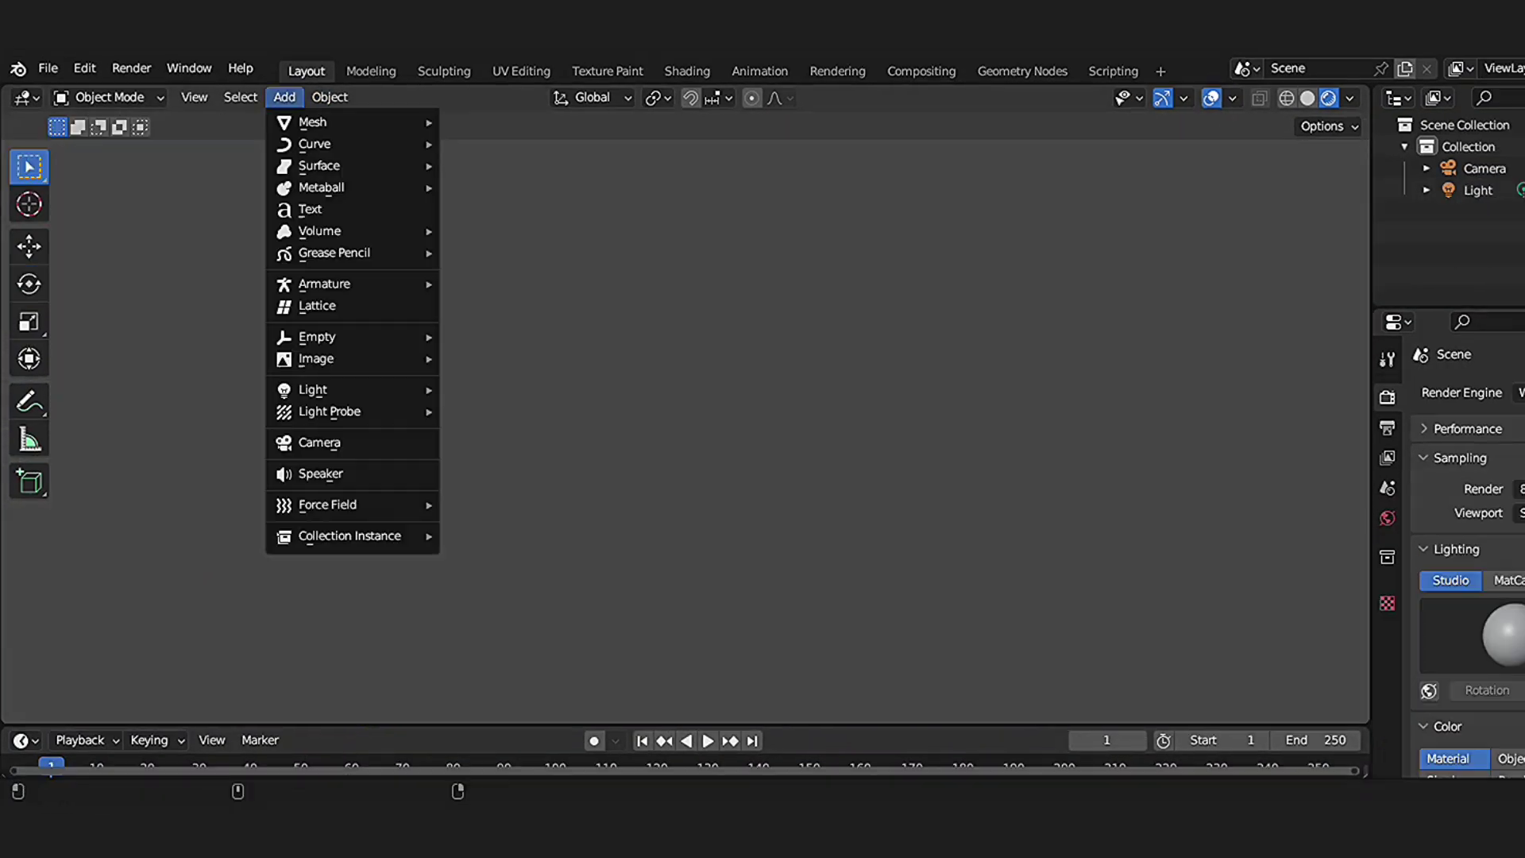
{"action": "left_click", "coordinate": [469, 124]}
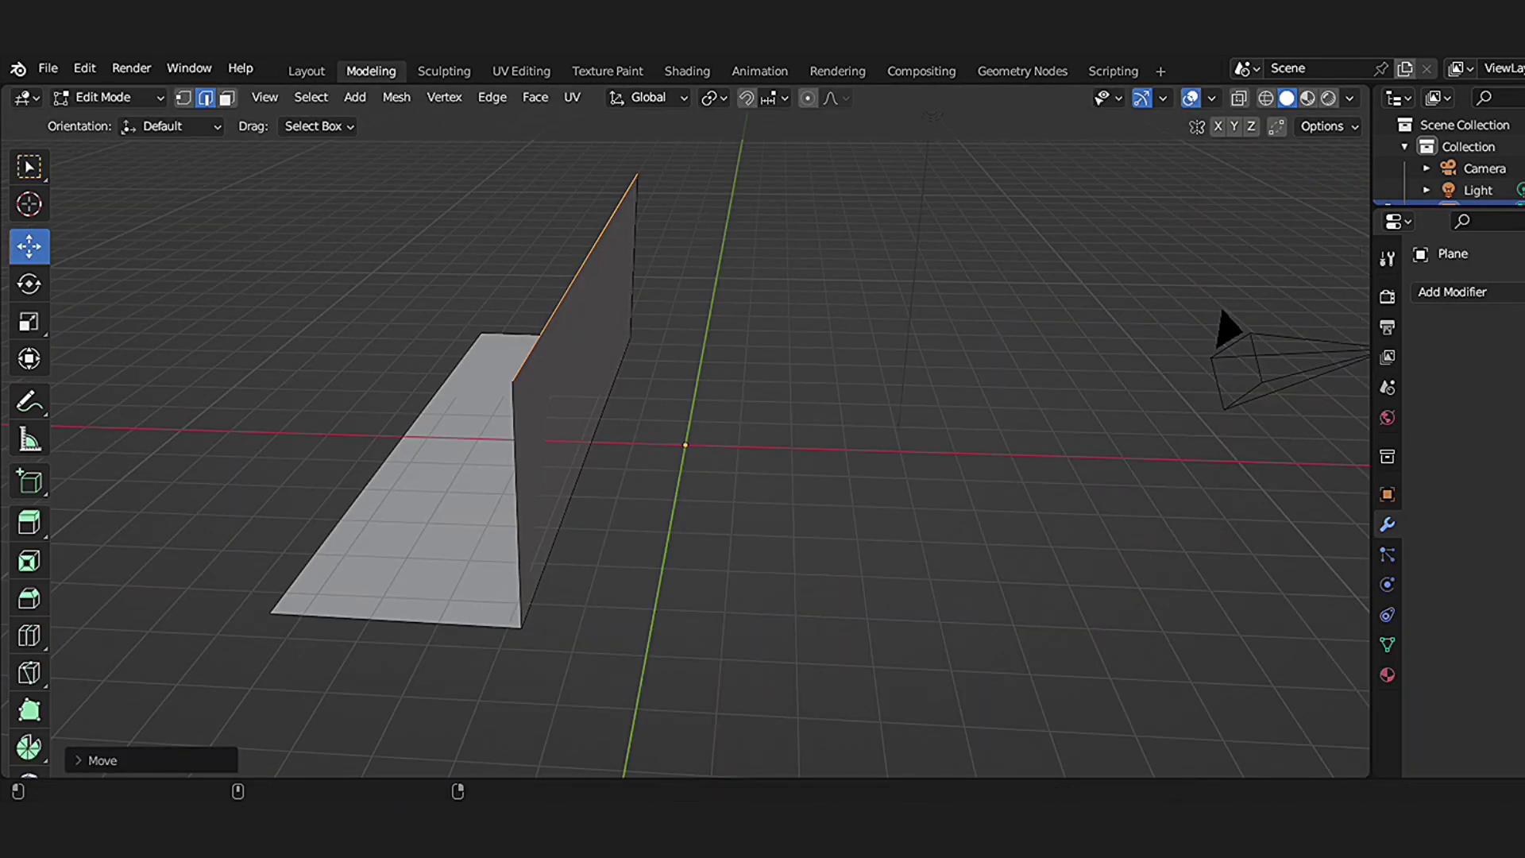
{"action": "middle_click_drag", "start_coordinate": [684, 429], "coordinate": [588, 409]}
{"action": "left_click_drag", "start_coordinate": [628, 234], "coordinate": [602, 233]}
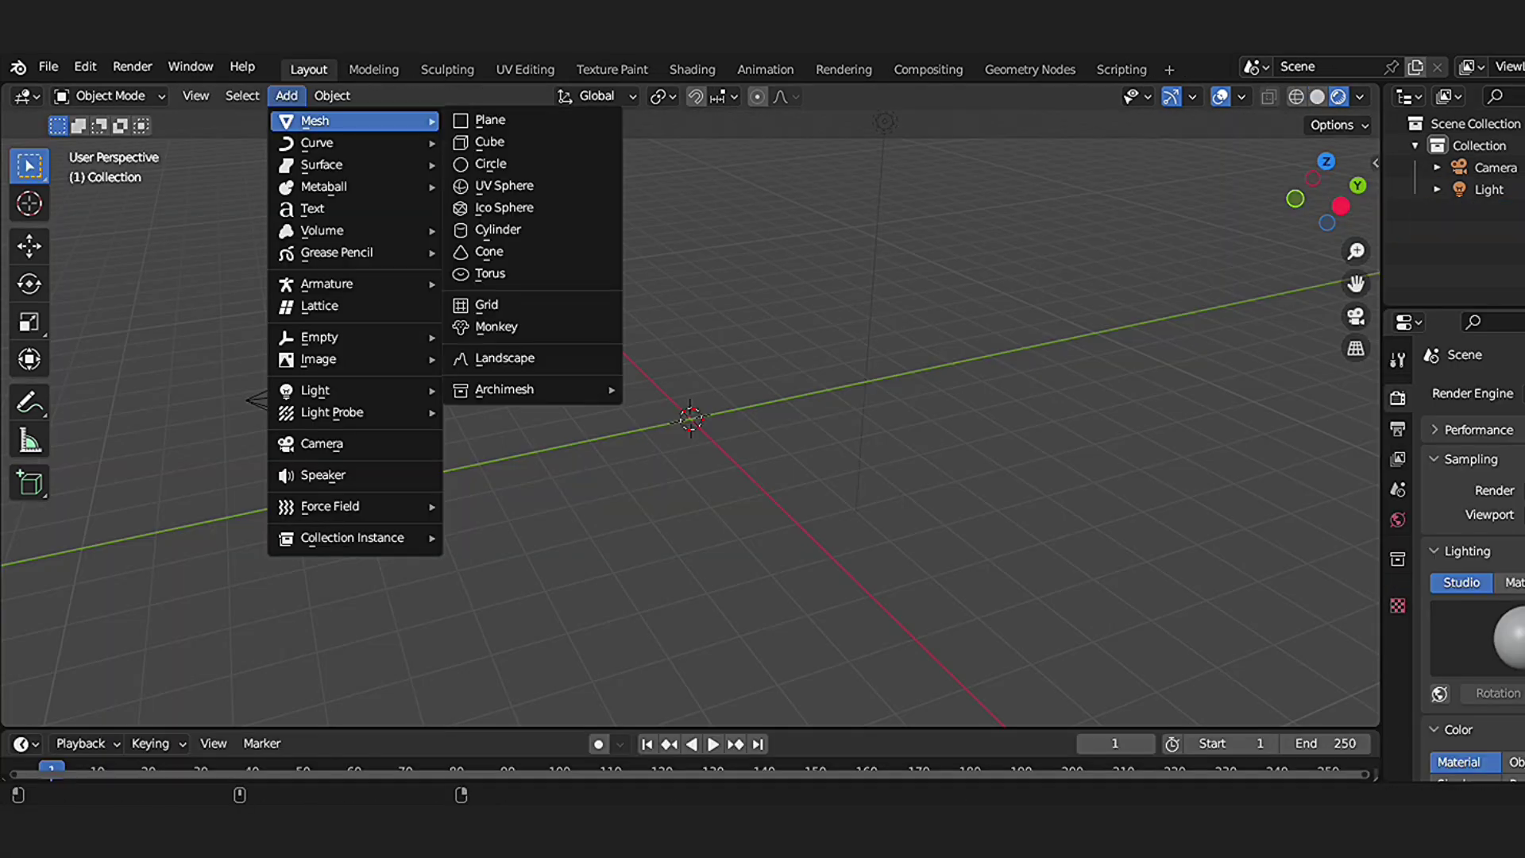
- Add a cube for the pedestal, hide overlays, and add a plane for the cloth
{"action": "left_click", "coordinate": [489, 141]}
{"action": "key", "text": "shift+alt+z"}
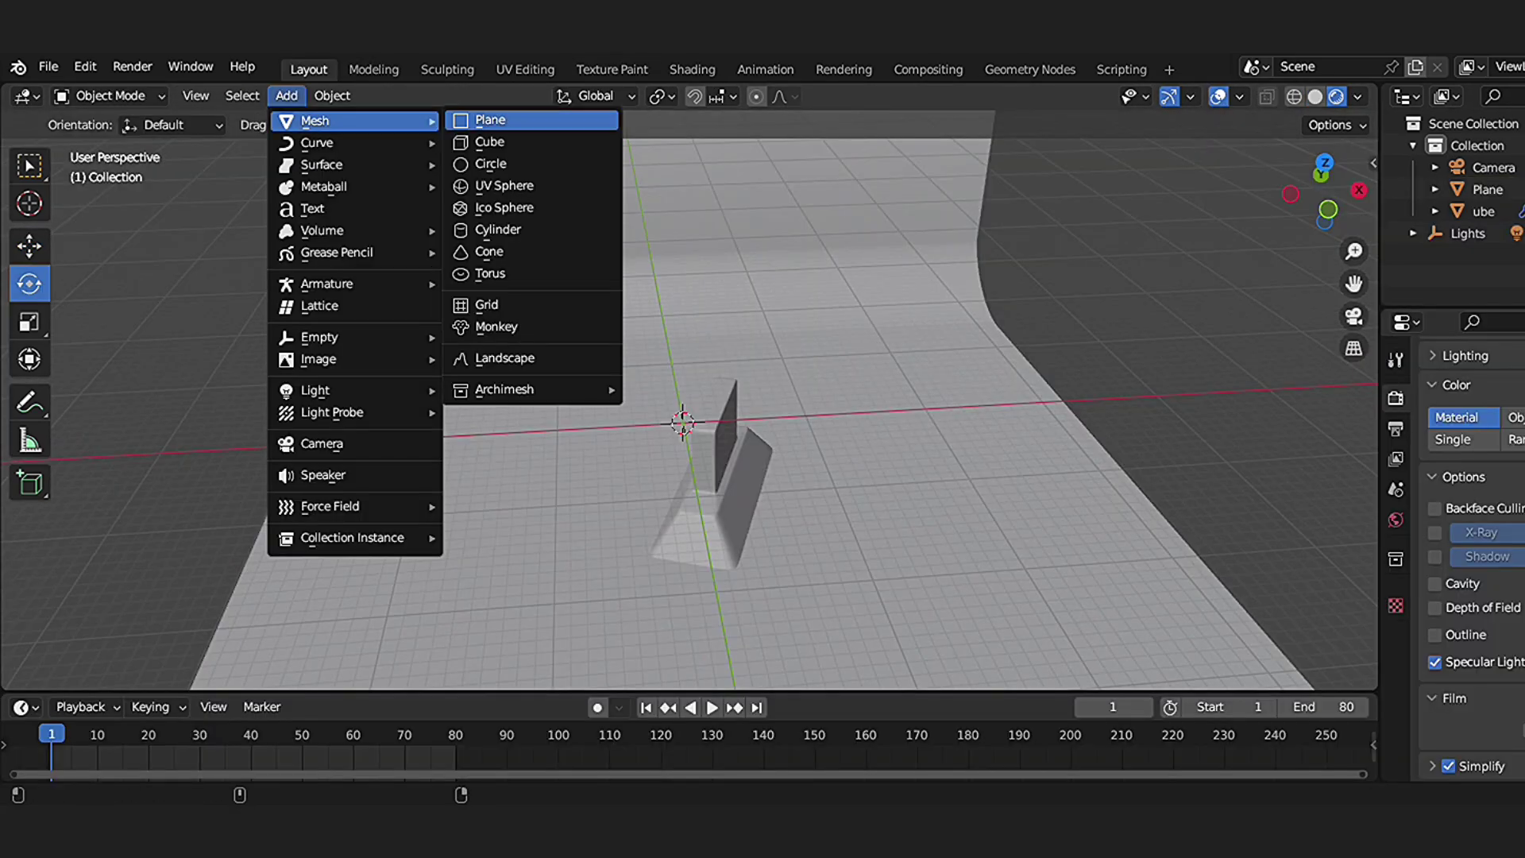
{"action": "left_click", "coordinate": [491, 119]}
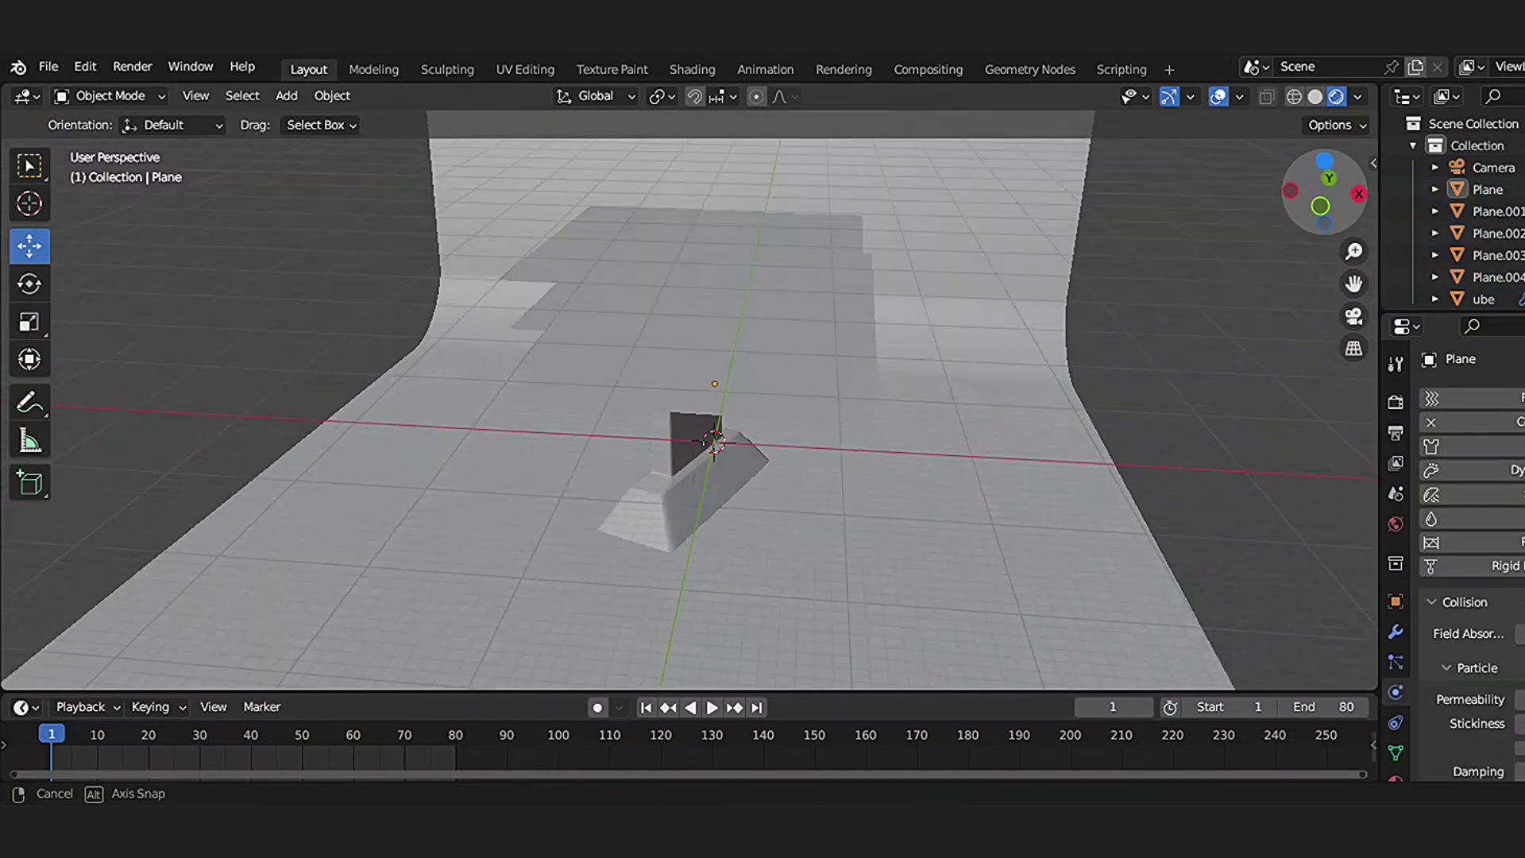
- Play the cloth simulation and show the plane's Cloth and Subdivision modifiers up close
{"action": "middle_click_drag", "start_coordinate": [690, 413], "coordinate": [763, 445]}
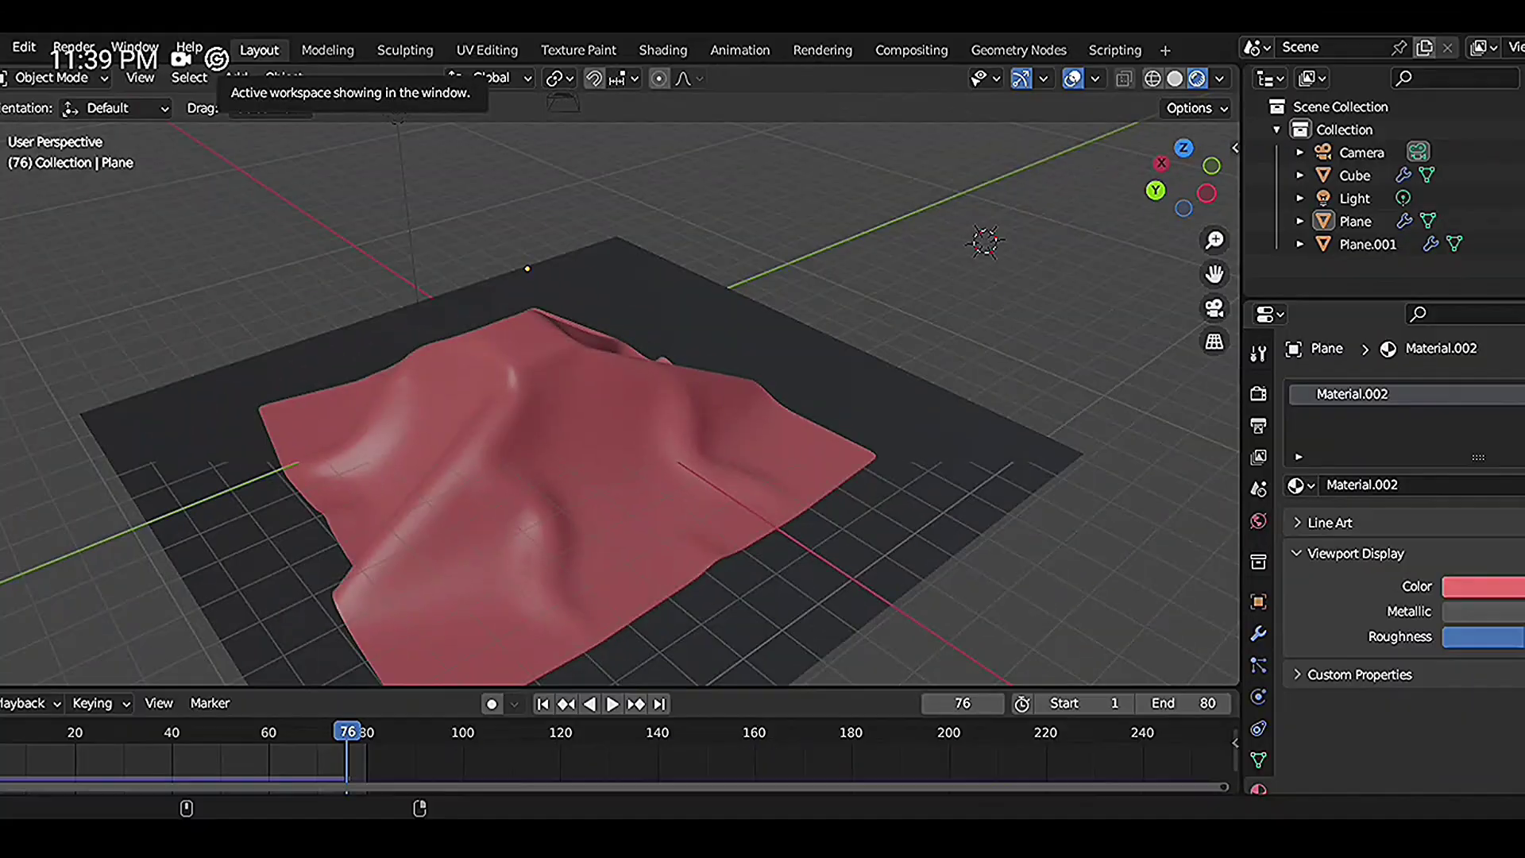
{"action": "key", "text": "space"}
{"action": "left_click", "coordinate": [1258, 633]}
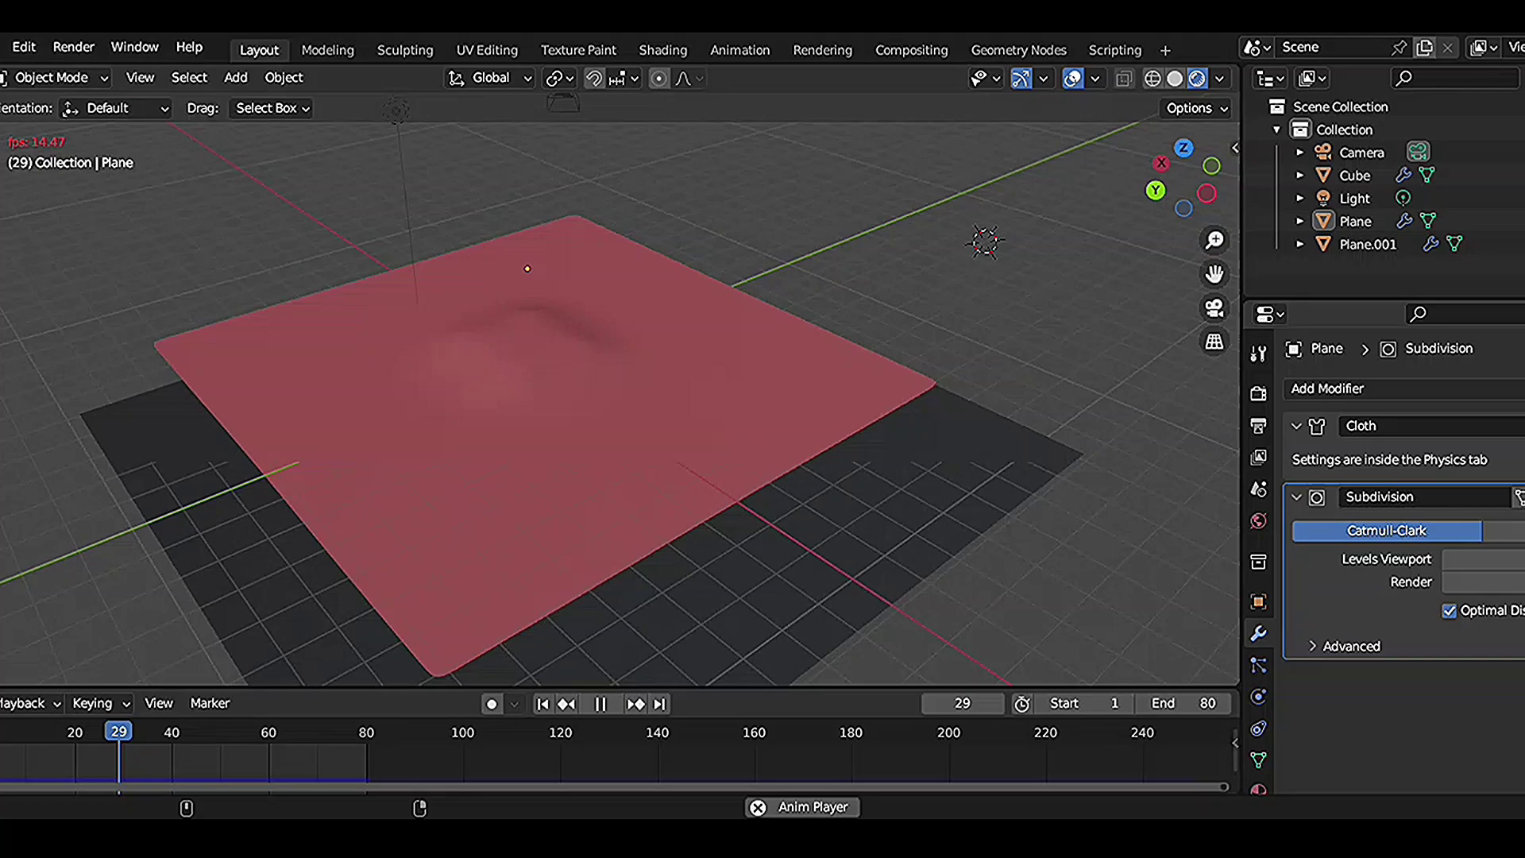
{"action": "left_click_drag", "start_coordinate": [1184, 179], "coordinate": [1191, 186]}
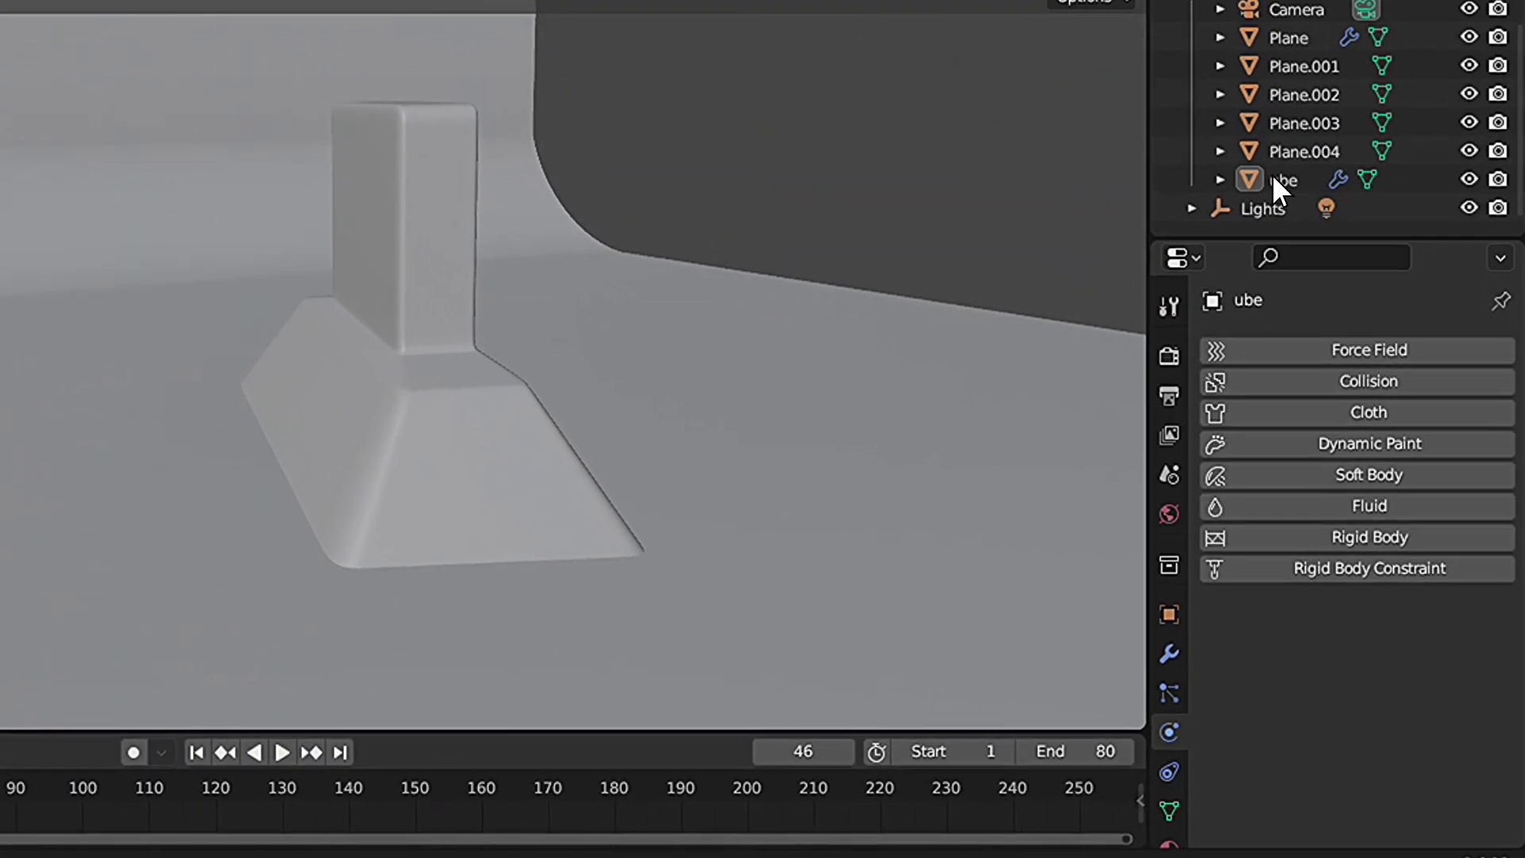
- Give the pedestal Collision physics and hide Plane.003, Plane.002 and Plane.001
{"action": "left_click", "coordinate": [1271, 179]}
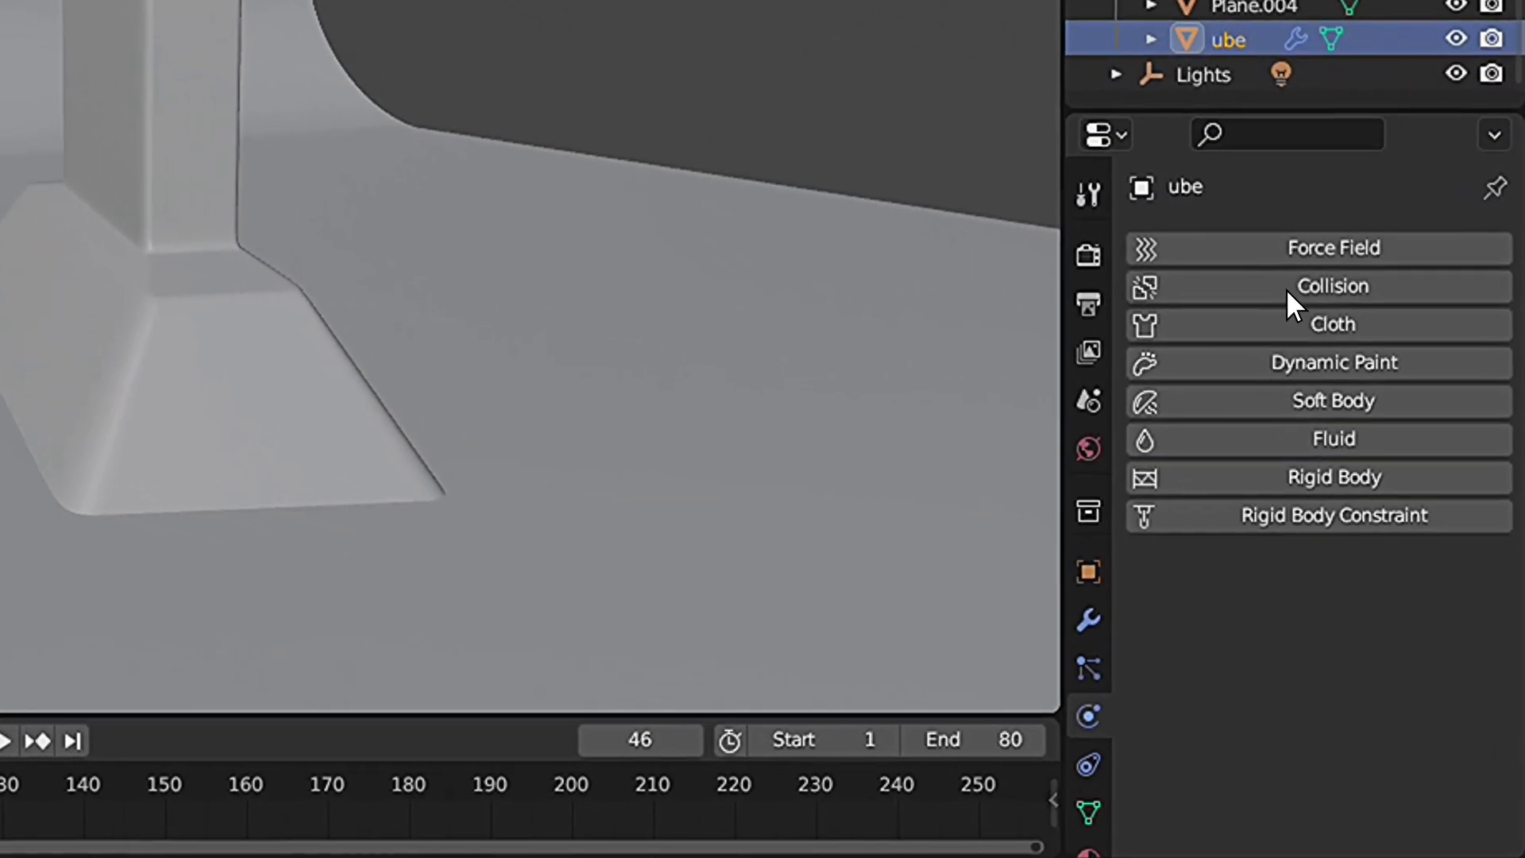
{"action": "left_click", "coordinate": [1313, 305]}
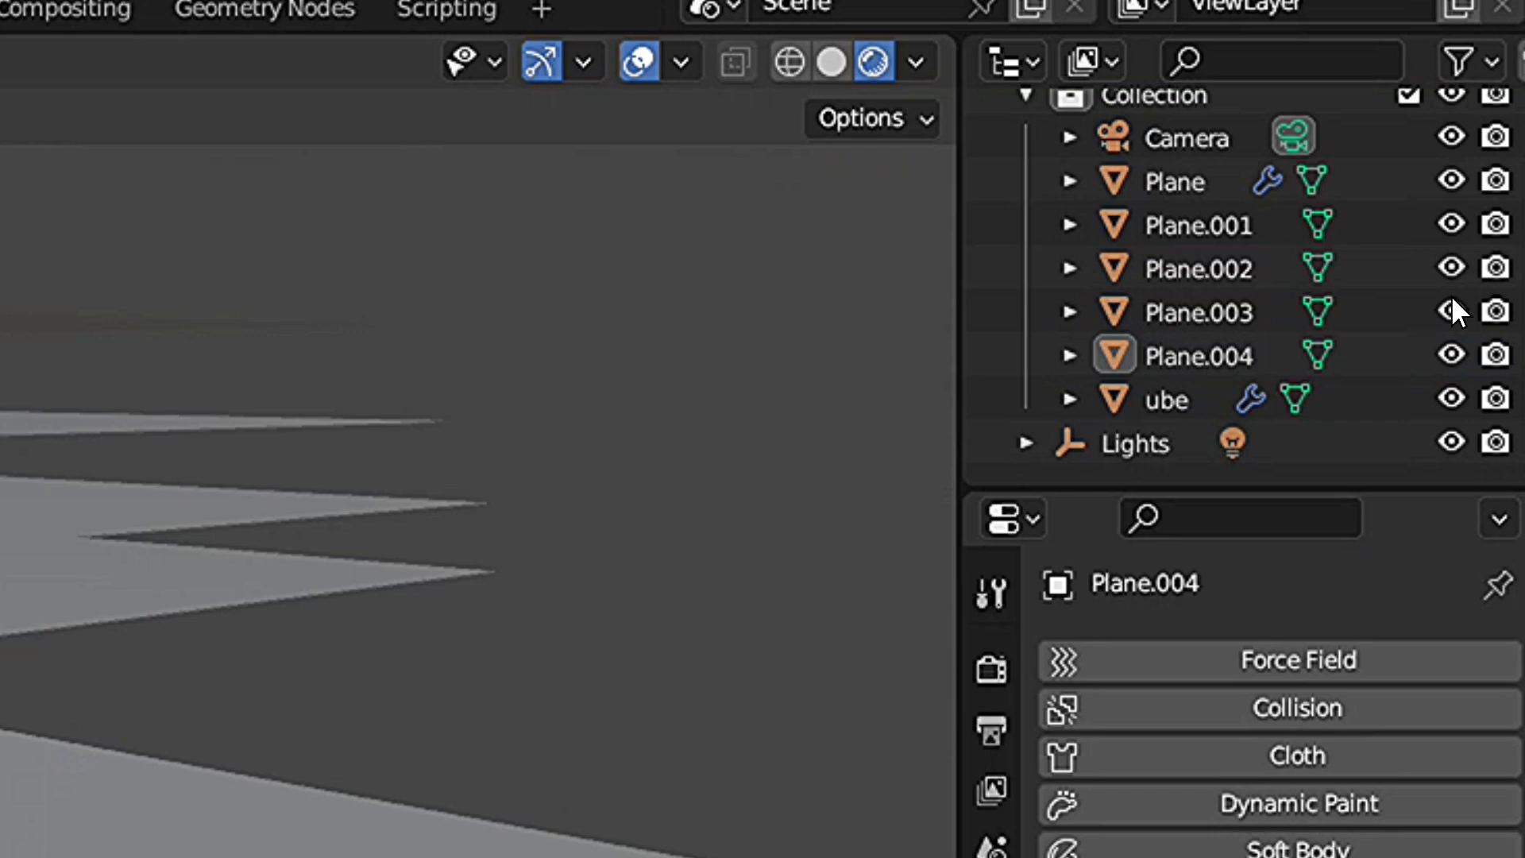
{"action": "left_click", "coordinate": [1469, 266]}
{"action": "left_click", "coordinate": [1469, 226]}
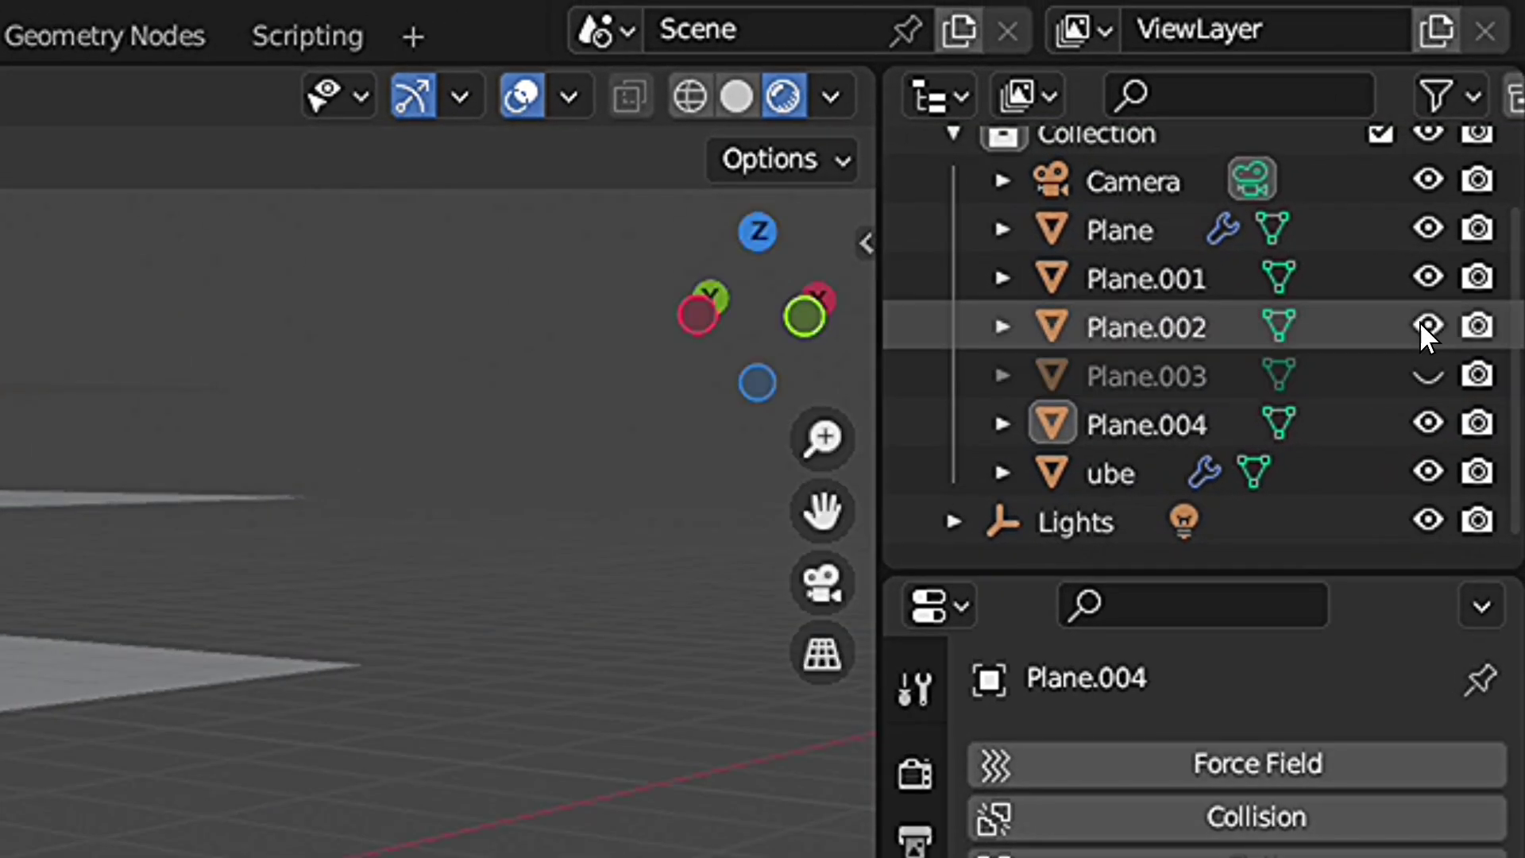
{"action": "left_click", "coordinate": [1427, 276]}
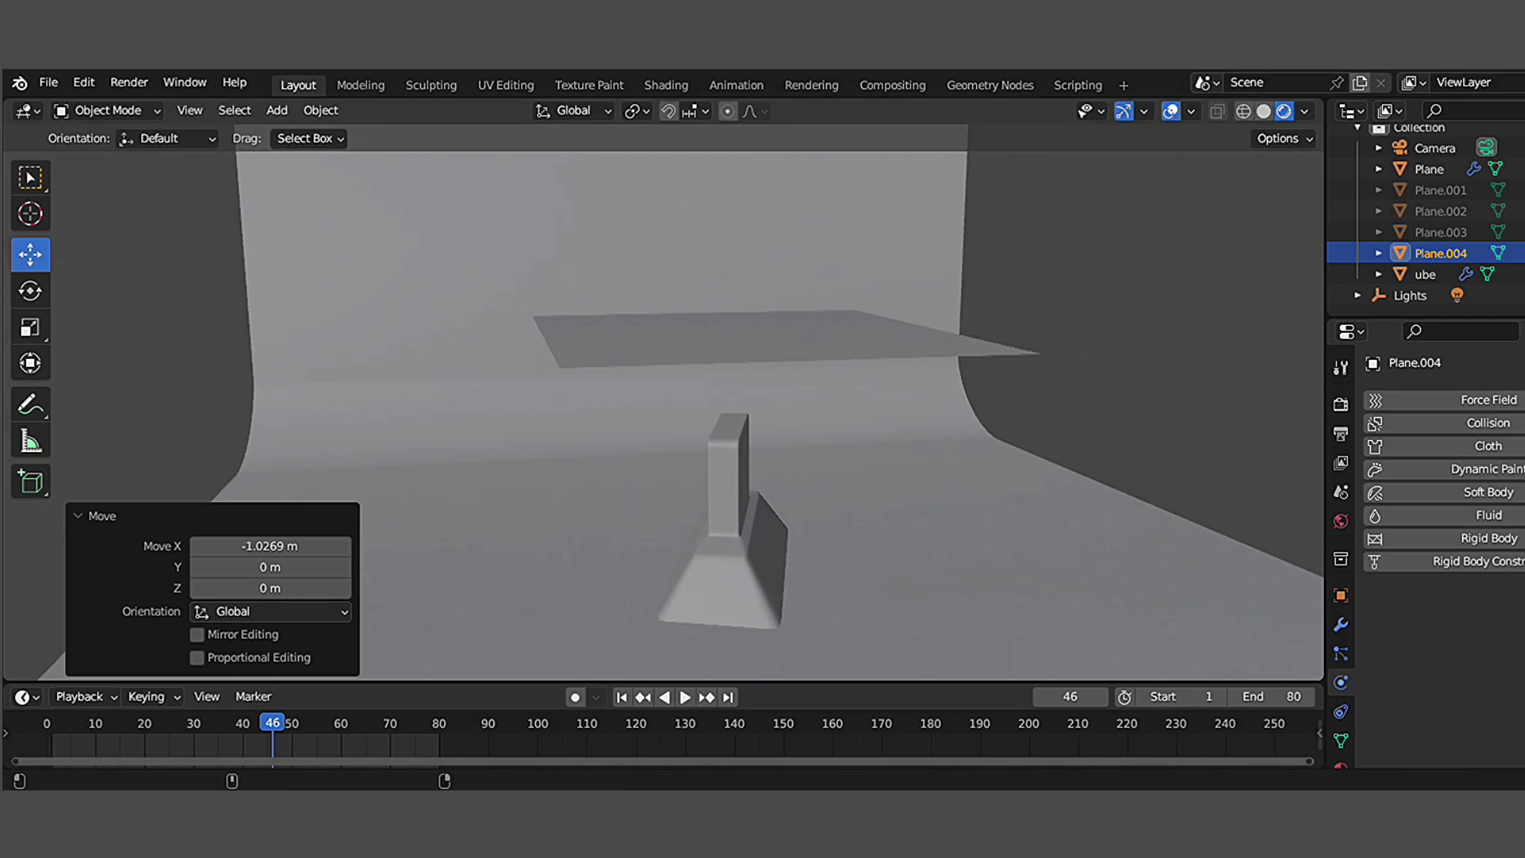
- Add Cloth physics to Plane.004 and Collision physics to the backdrop plane
{"action": "key", "text": "shift+alt+z"}
{"action": "key", "text": "alt+a"}
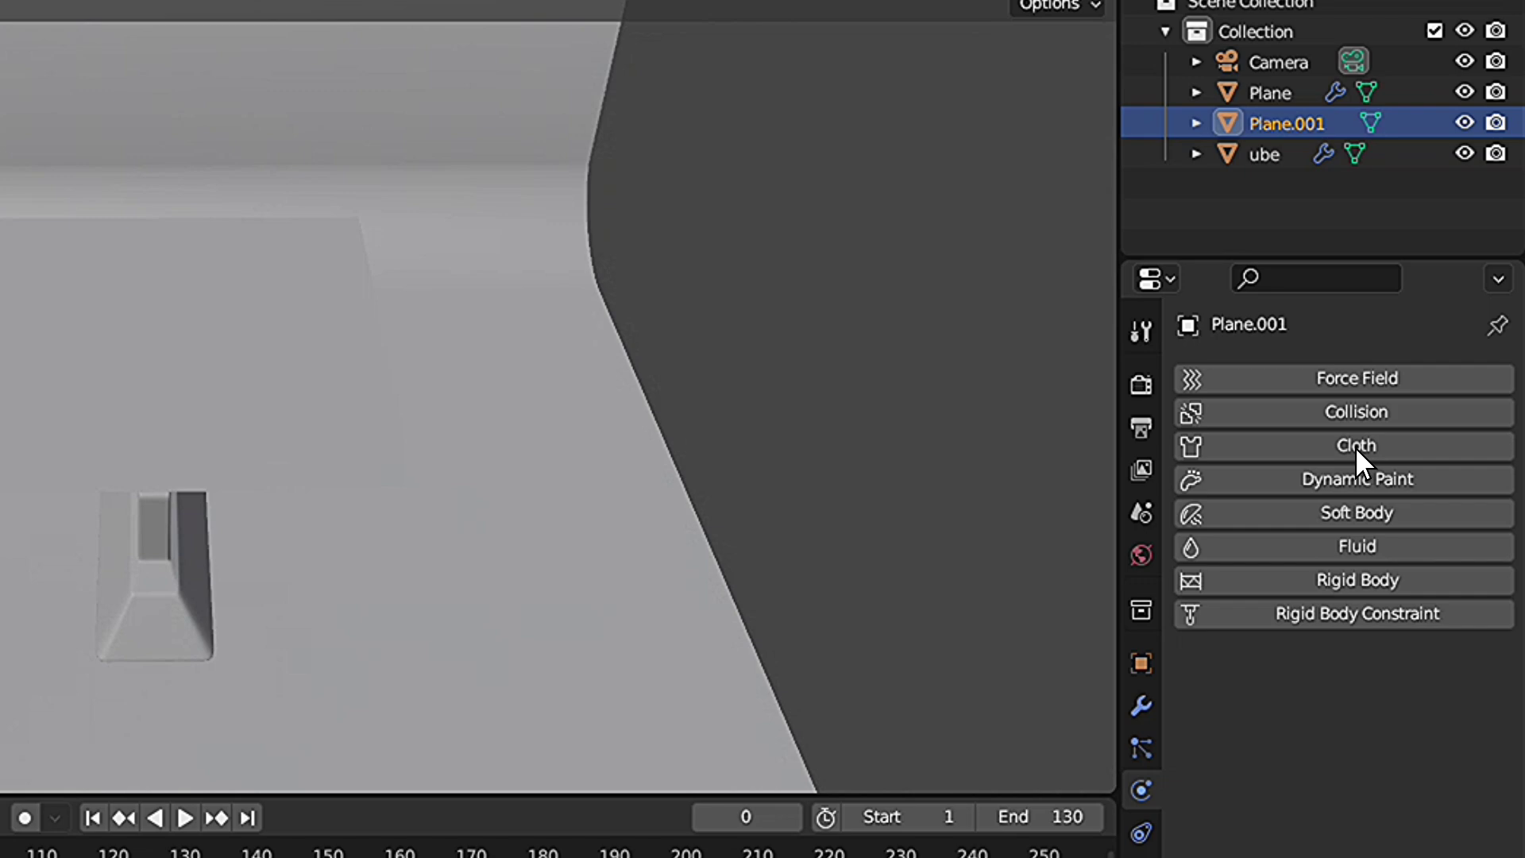
{"action": "left_click", "coordinate": [1356, 446]}
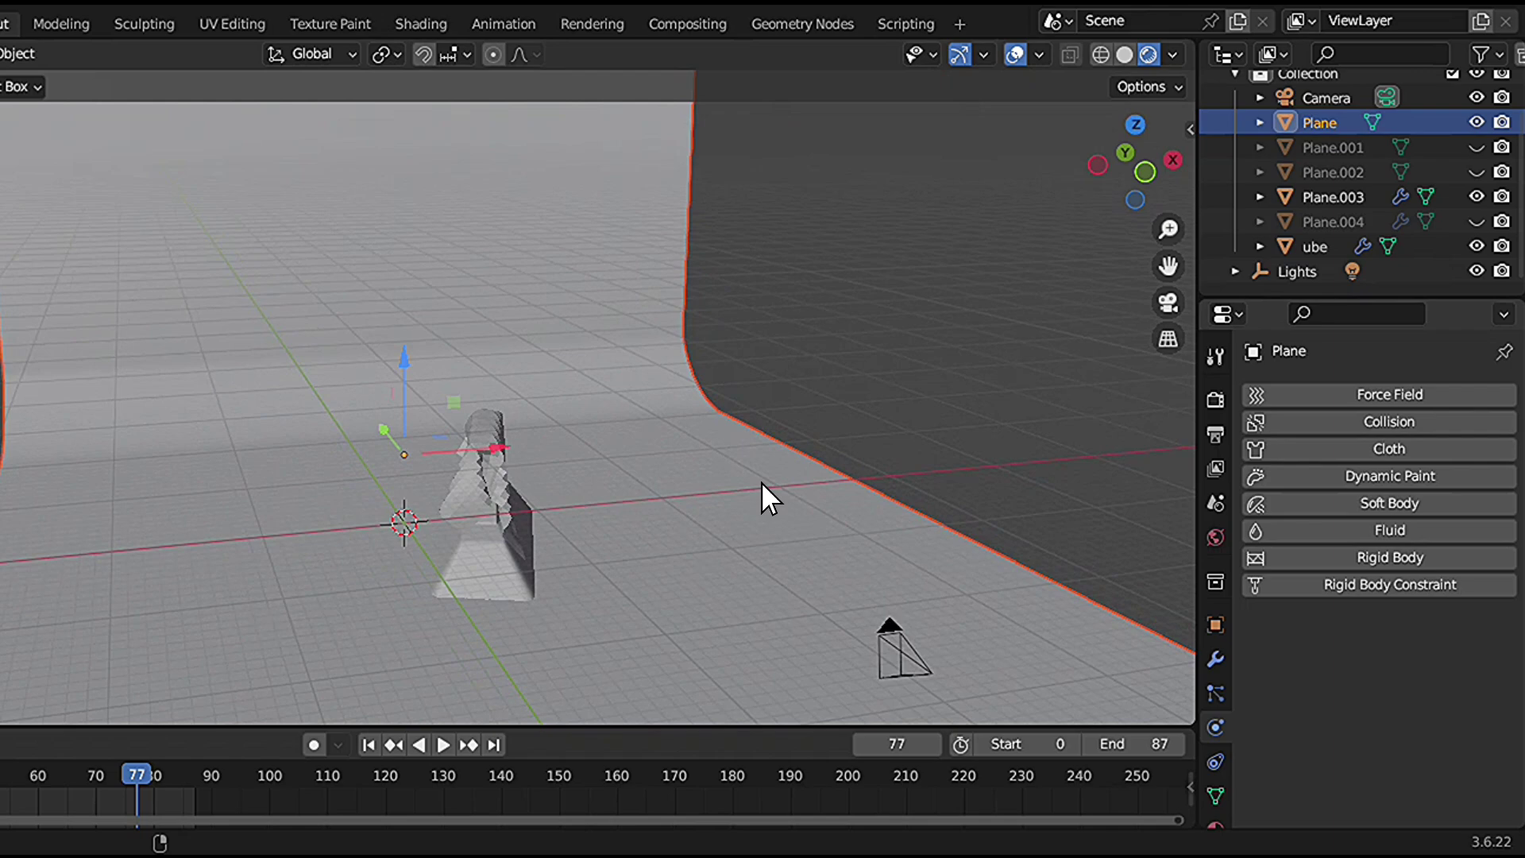
{"action": "left_click", "coordinate": [1381, 423]}
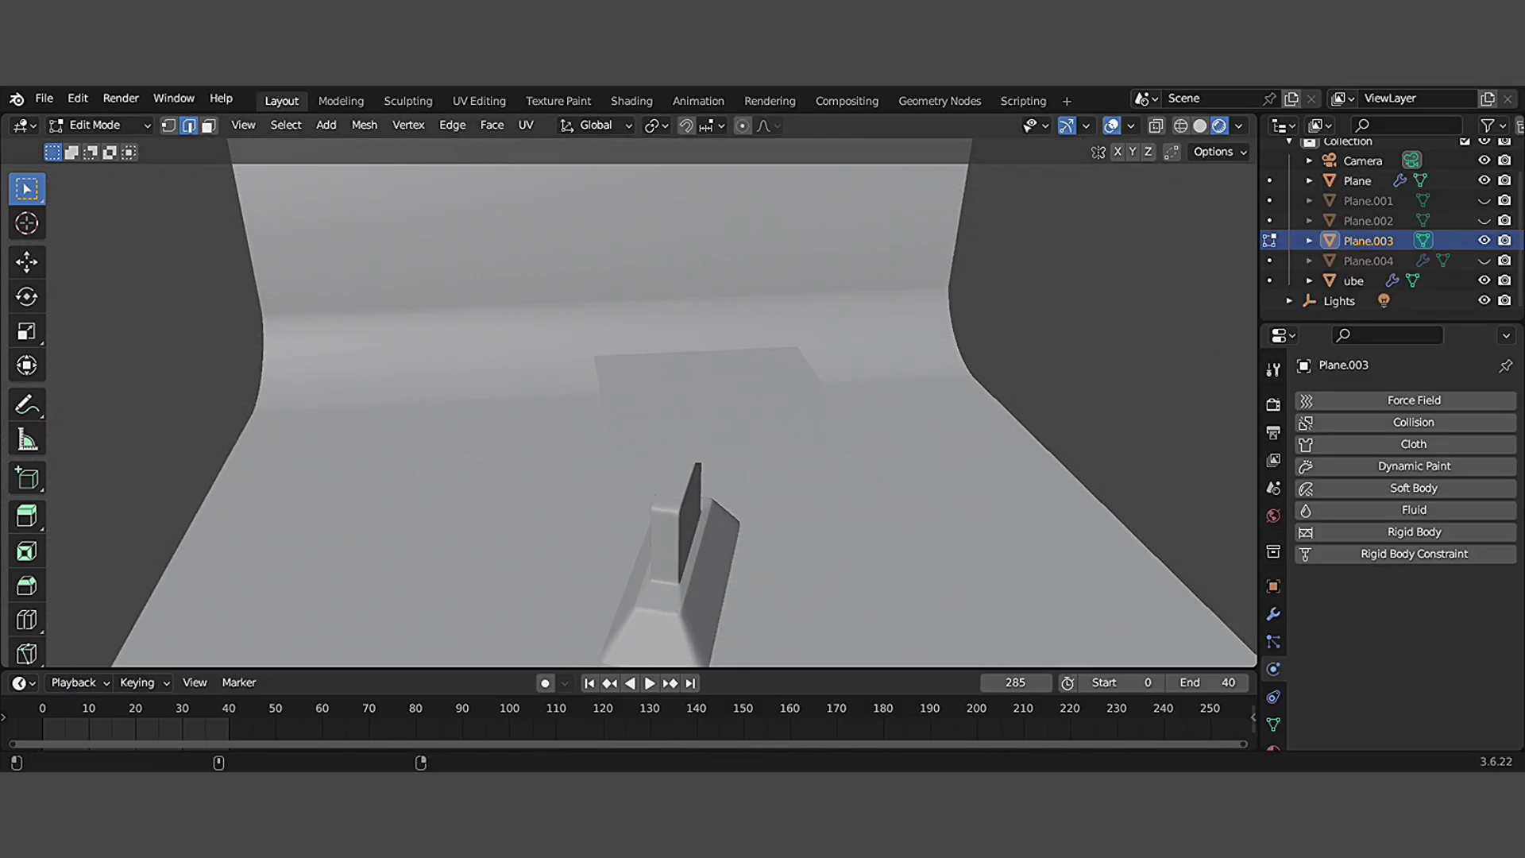
- Set Plane.001's subdivision cut count and watch its cloth drape over the pedestal
{"action": "left_click", "coordinate": [1414, 444]}
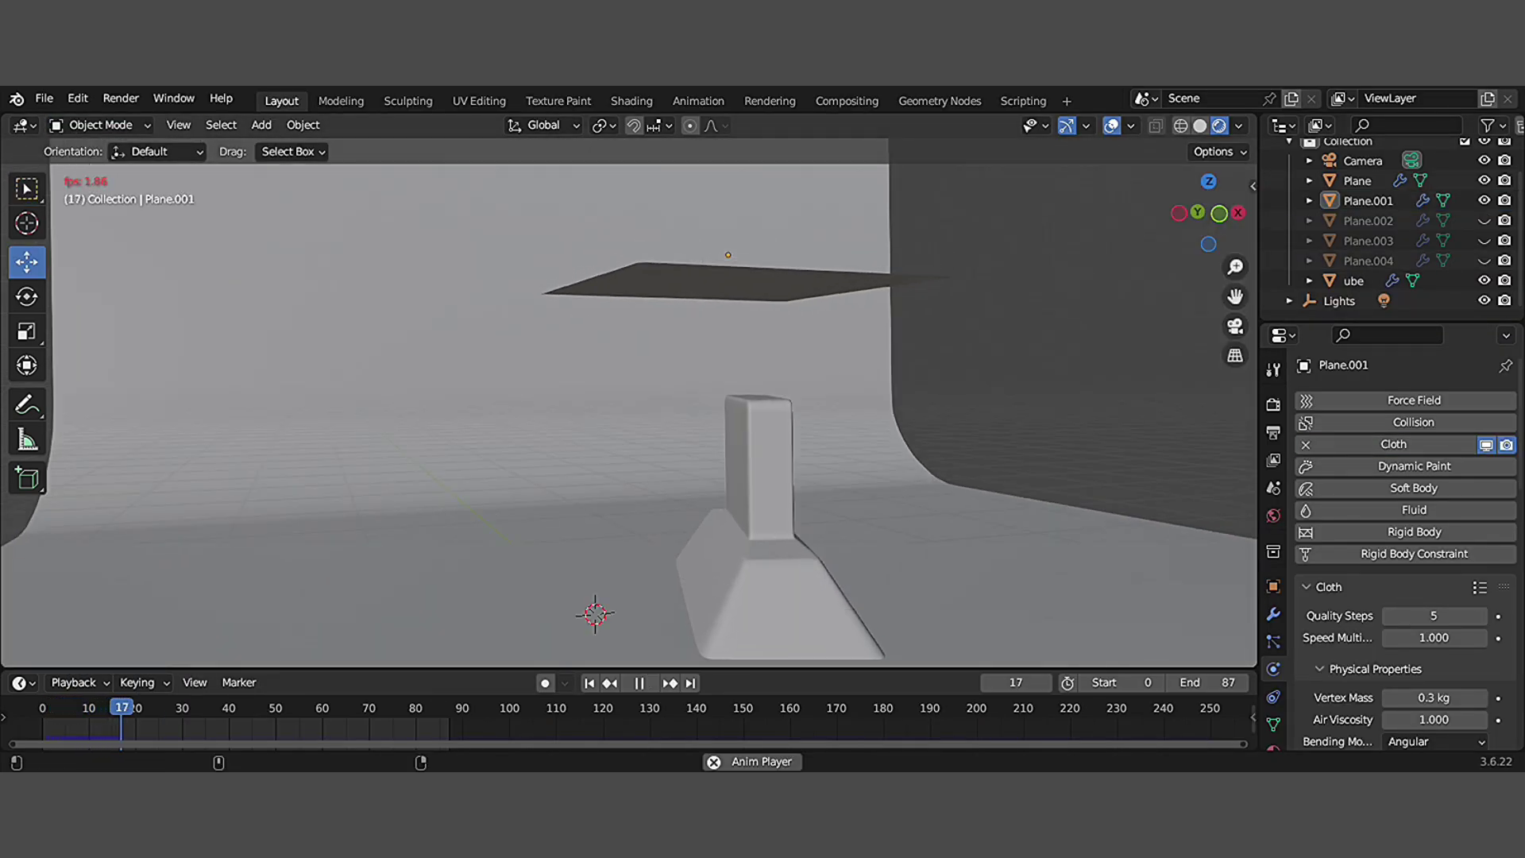
{"action": "left_click_drag", "start_coordinate": [1208, 212], "coordinate": [1184, 215]}
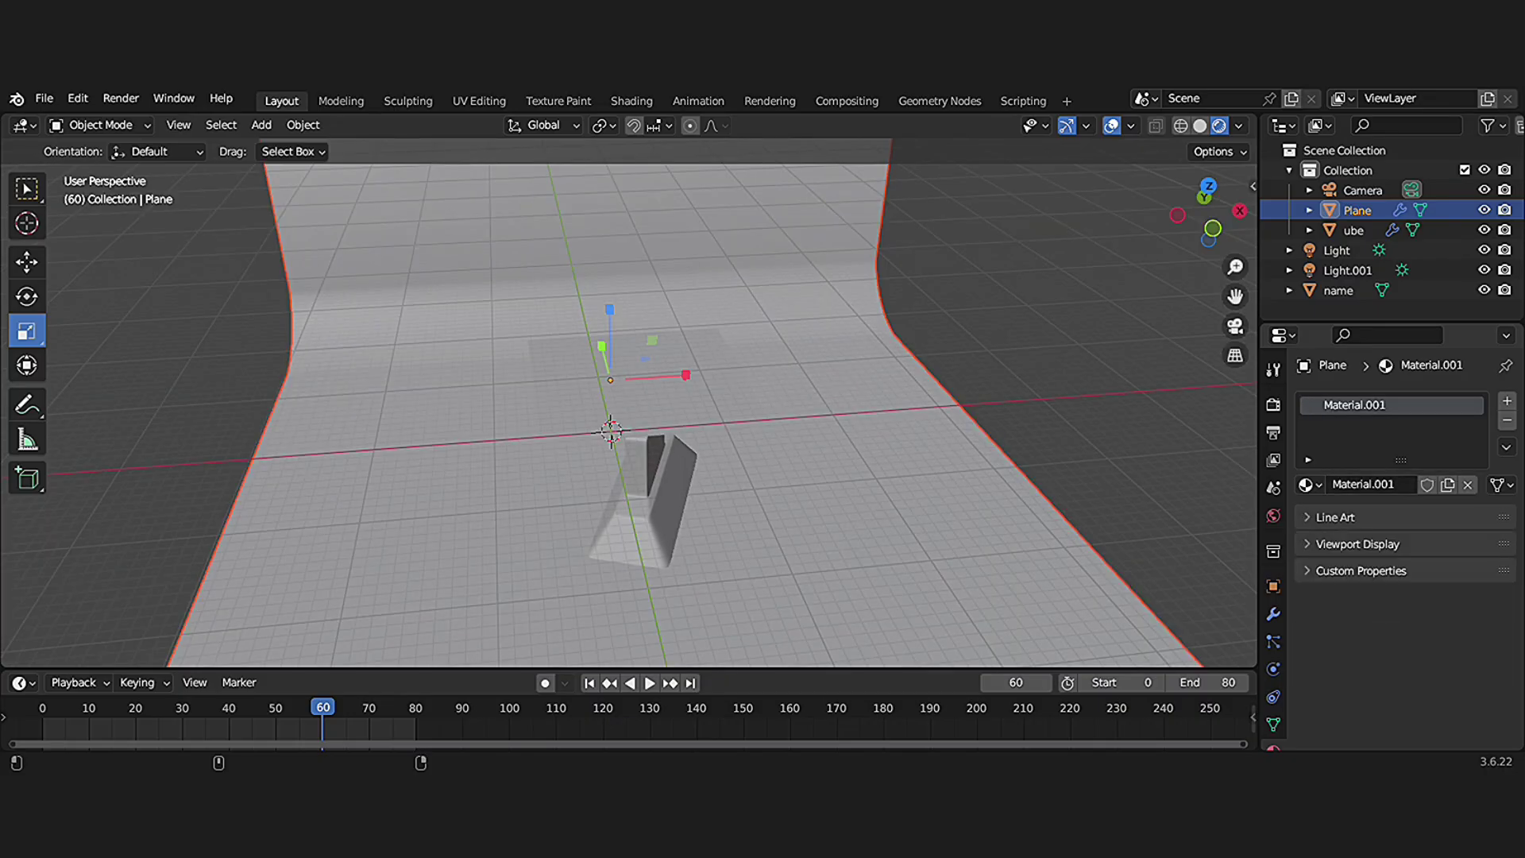
- Colour the backdrop material deep magenta and darken the pedestal to nearly black
{"action": "left_click", "coordinate": [1435, 573]}
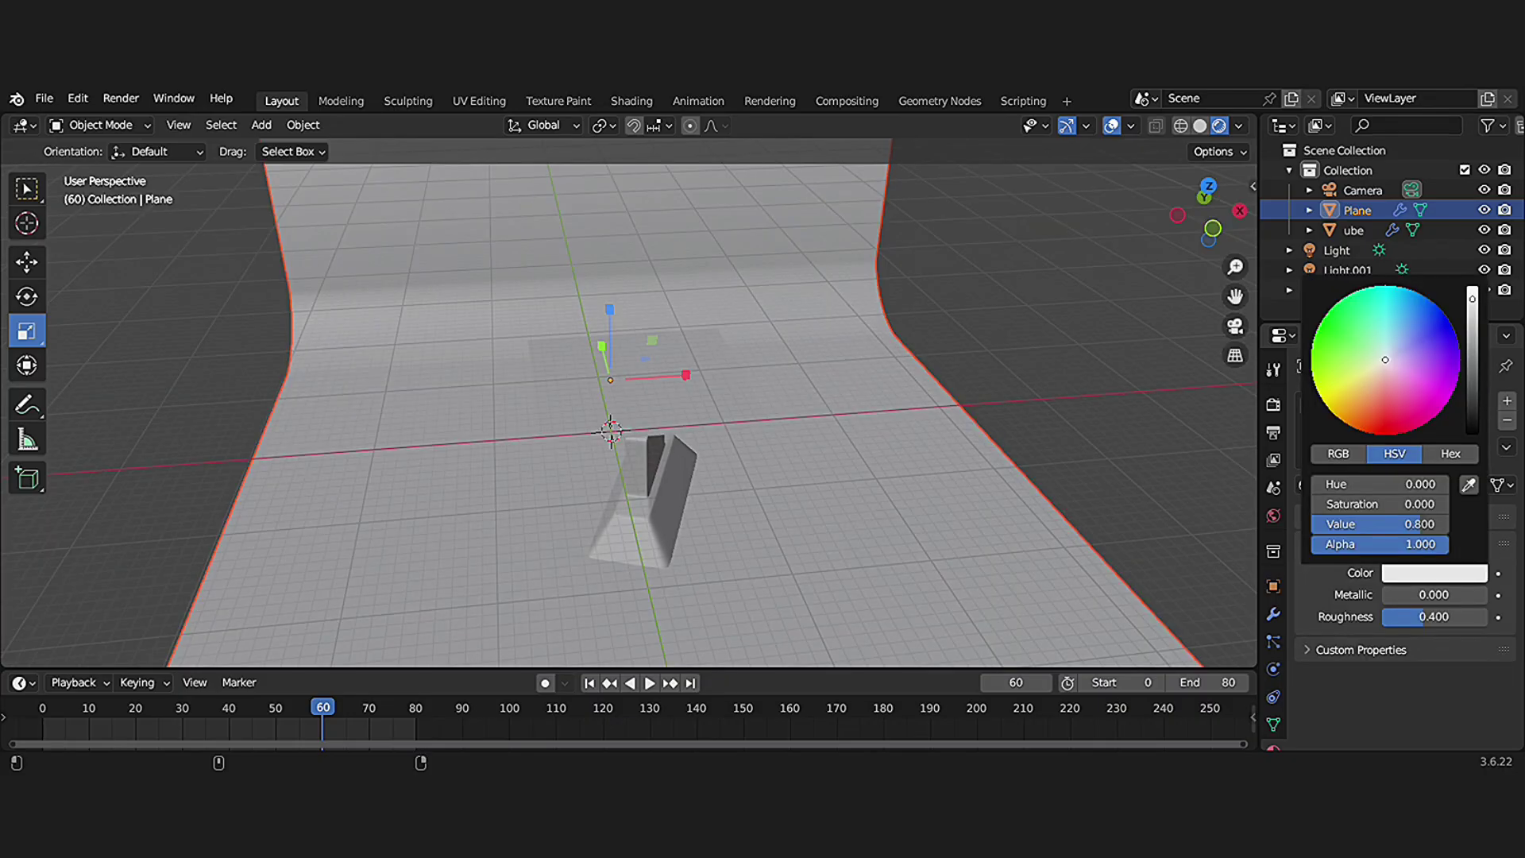
{"action": "left_click", "coordinate": [1422, 378]}
{"action": "left_click_drag", "start_coordinate": [1422, 378], "coordinate": [1419, 397]}
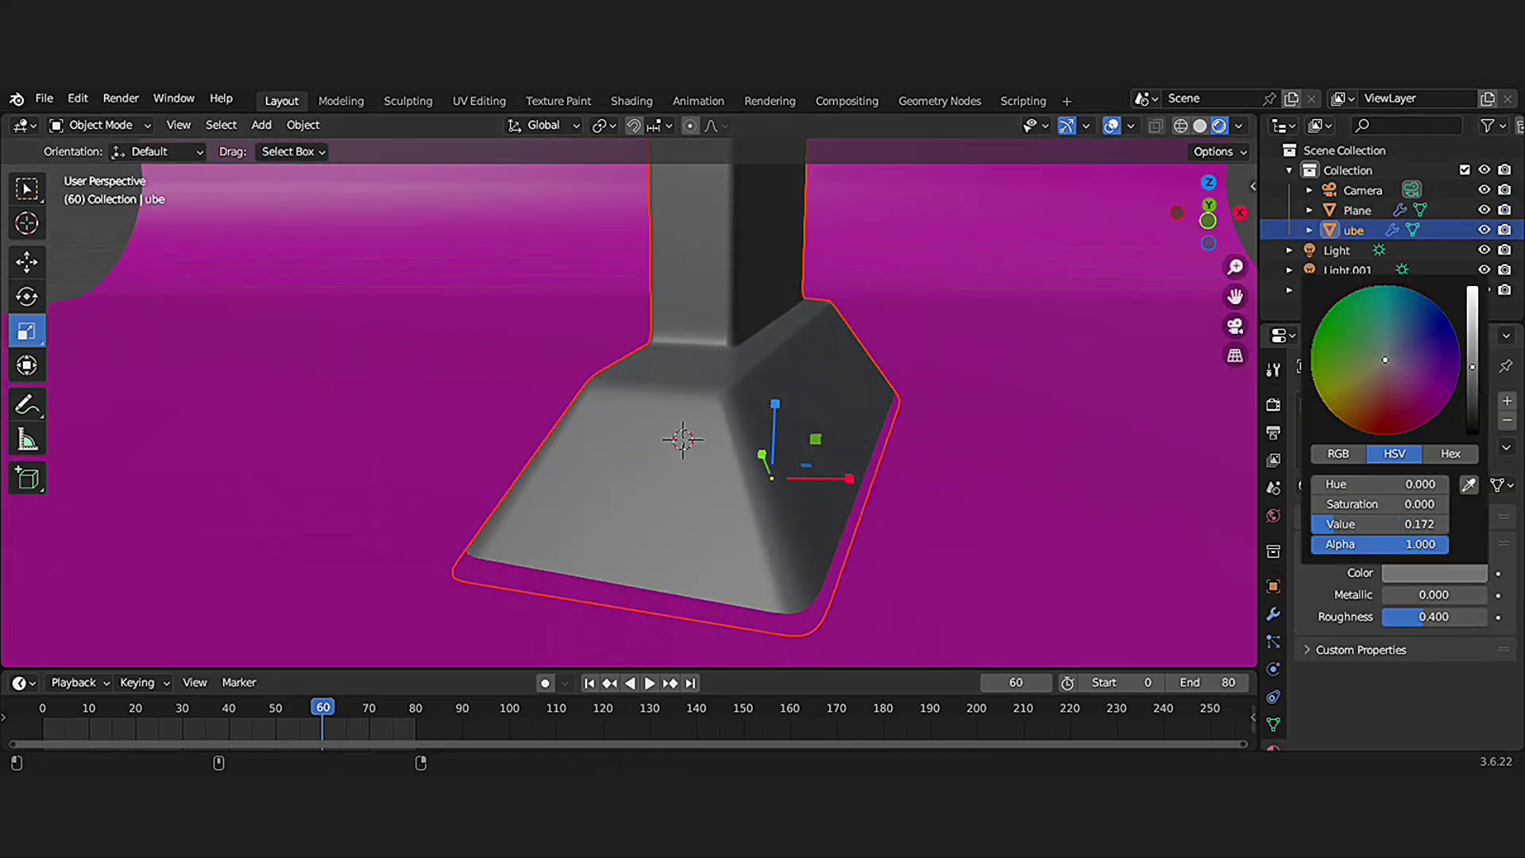
{"action": "left_click_drag", "start_coordinate": [1472, 367], "coordinate": [1472, 410]}
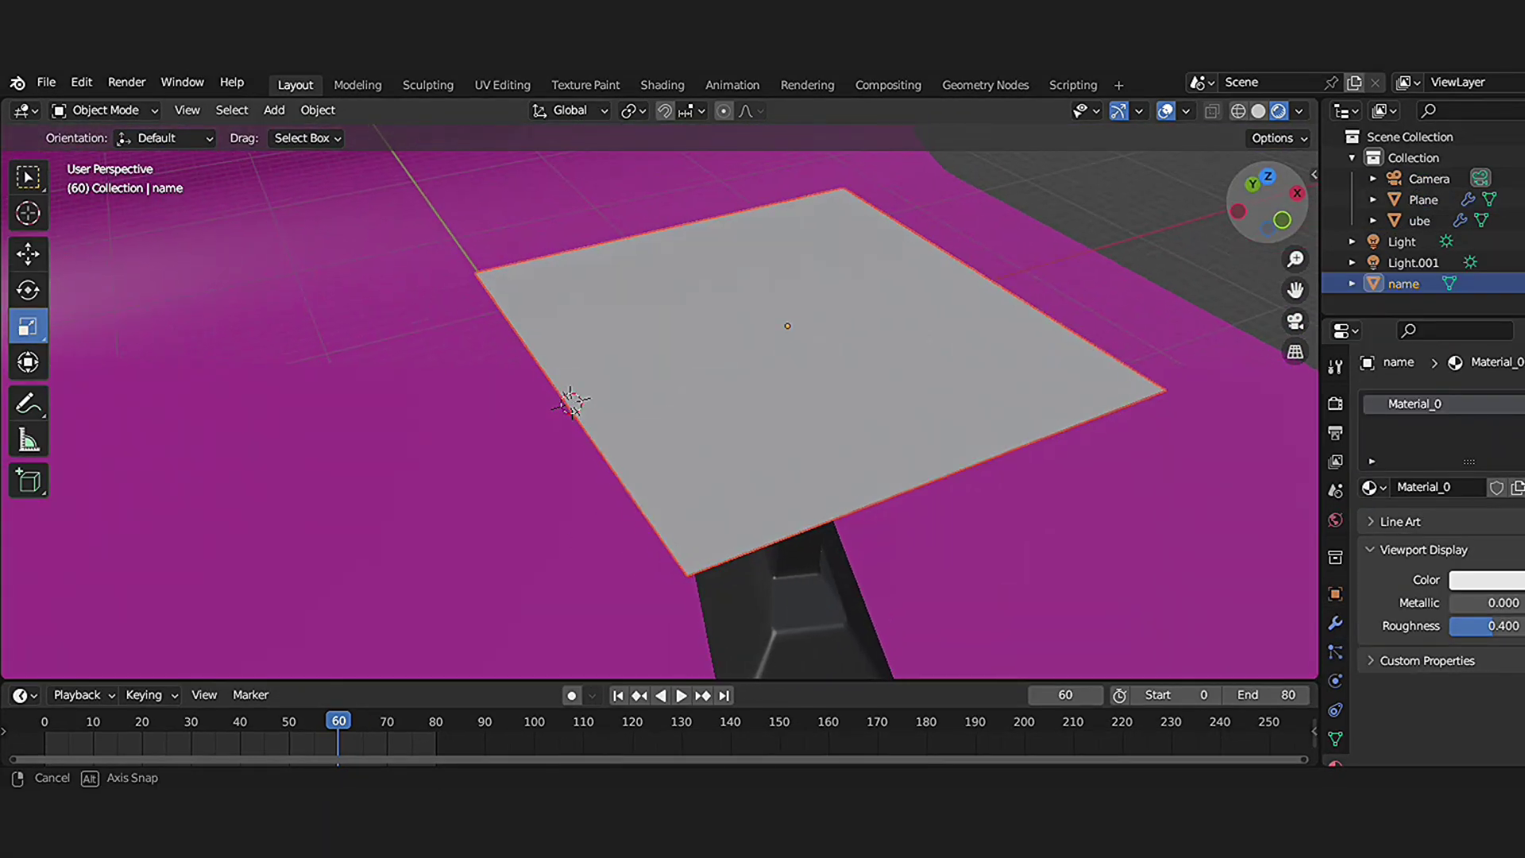
{"action": "left_click_drag", "start_coordinate": [1268, 208], "coordinate": [1271, 234]}
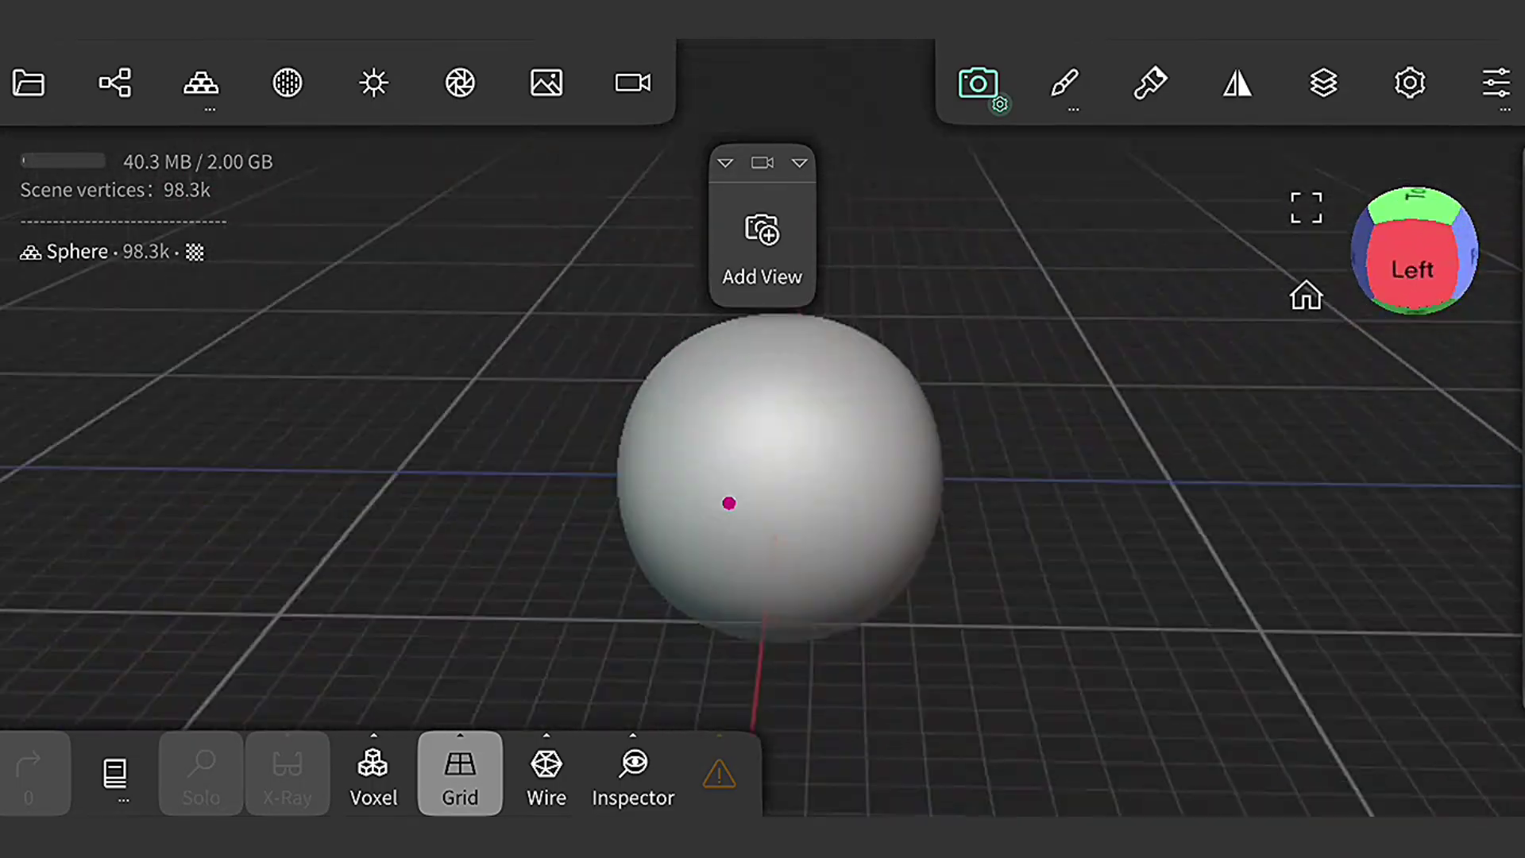
- Open the sphere scene's render settings and adjust the Texture Rotation angle
{"action": "mouse_move", "coordinate": [725, 504]}
{"action": "left_mouse_down"}
{"action": "mouse_move", "coordinate": [755, 490]}
{"action": "mouse_move", "coordinate": [738, 493]}
{"action": "left_mouse_up"}
{"action": "left_click", "coordinate": [460, 82]}
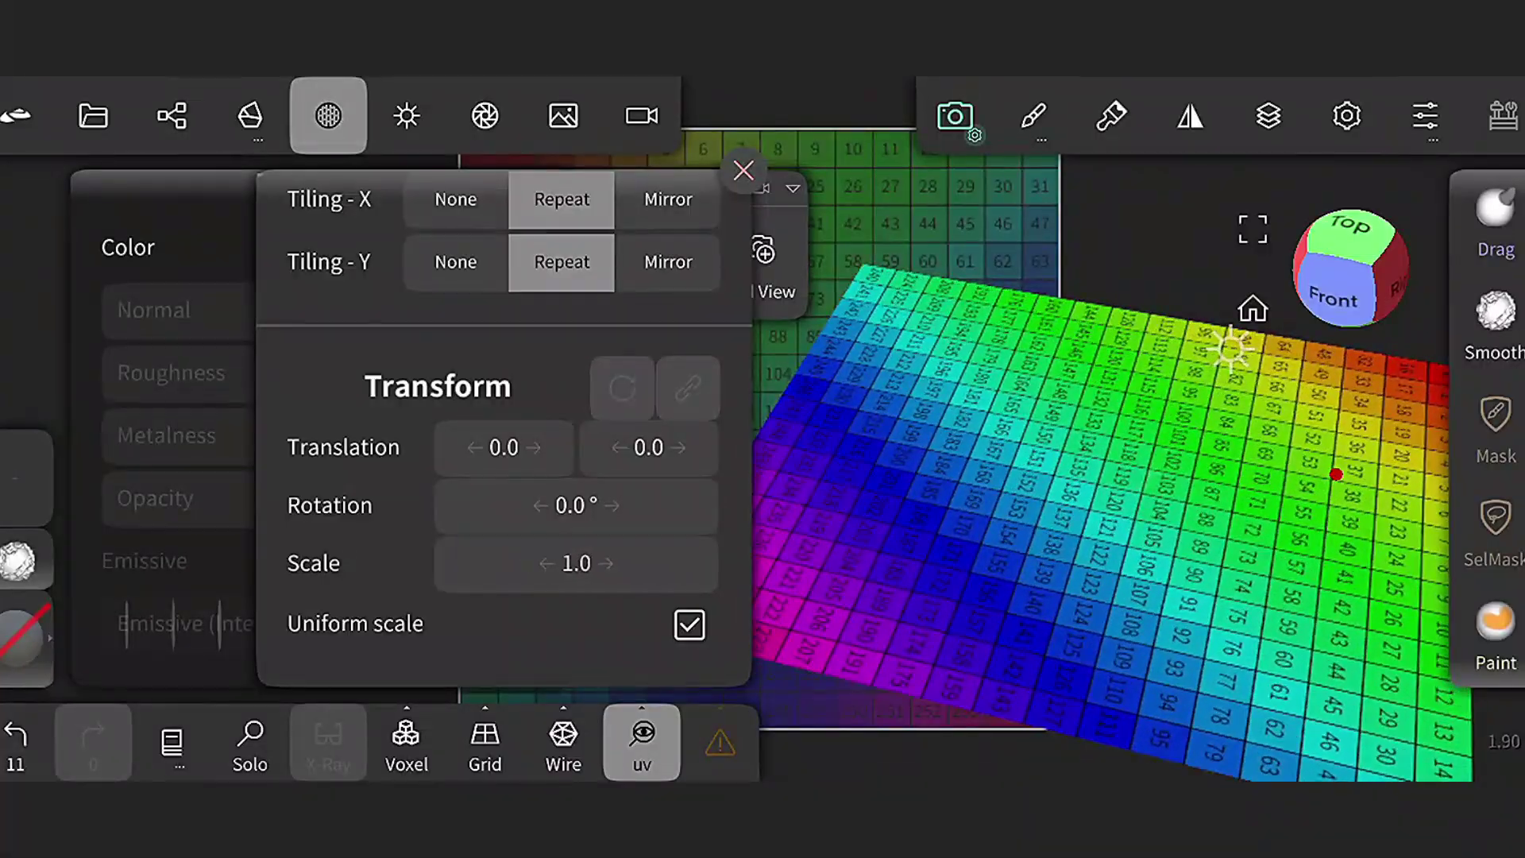
{"action": "mouse_move", "coordinate": [576, 505]}
{"action": "left_mouse_down"}
{"action": "mouse_move", "coordinate": [524, 505]}
{"action": "mouse_move", "coordinate": [566, 506]}
{"action": "left_mouse_up"}
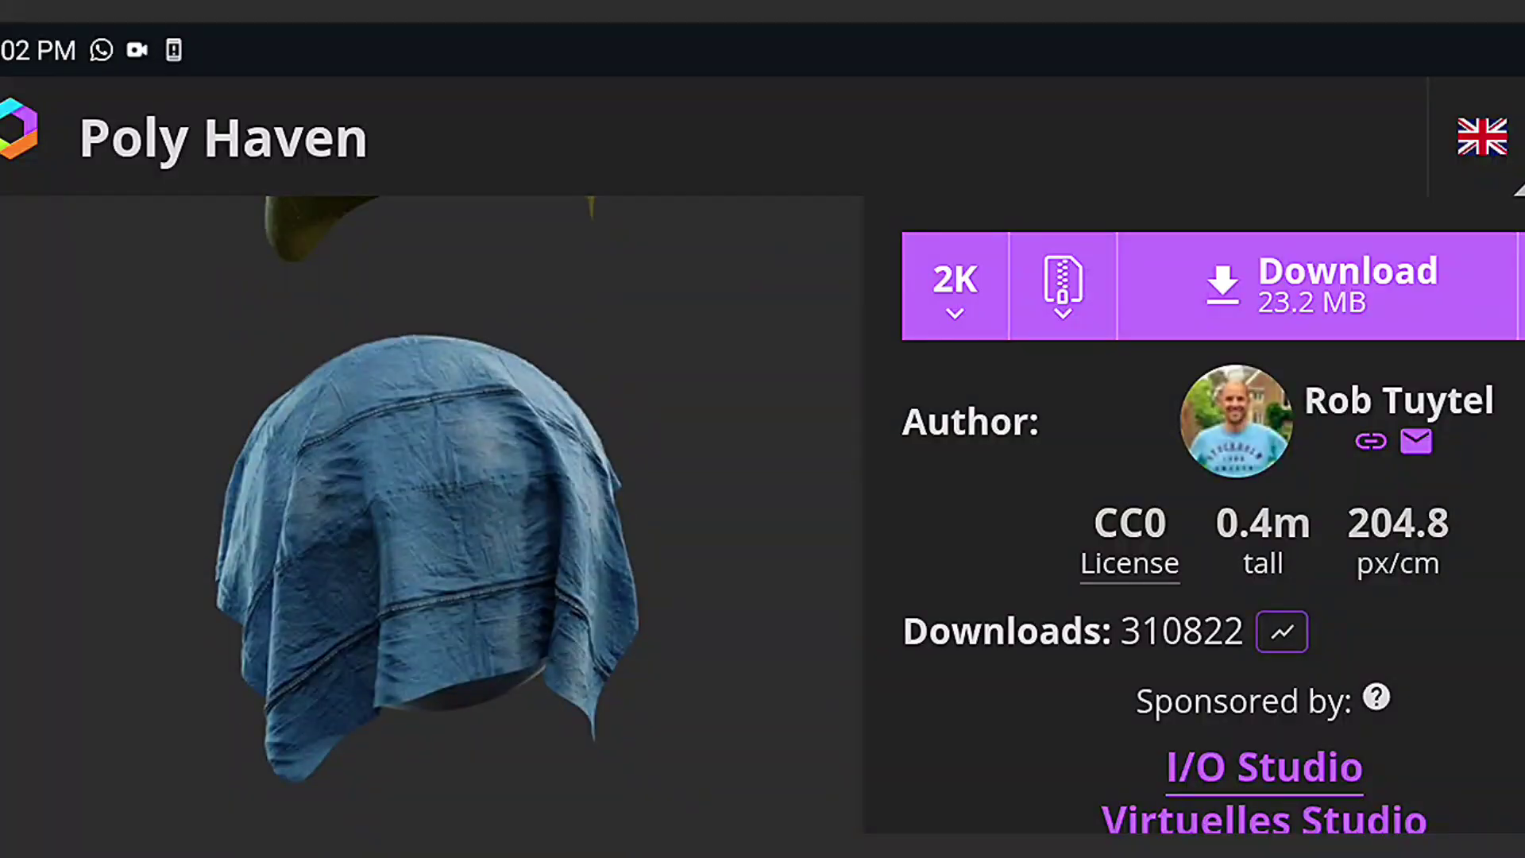
{"action": "scroll", "coordinate": [429, 516], "scroll_direction": "up", "scroll_amount": 10}
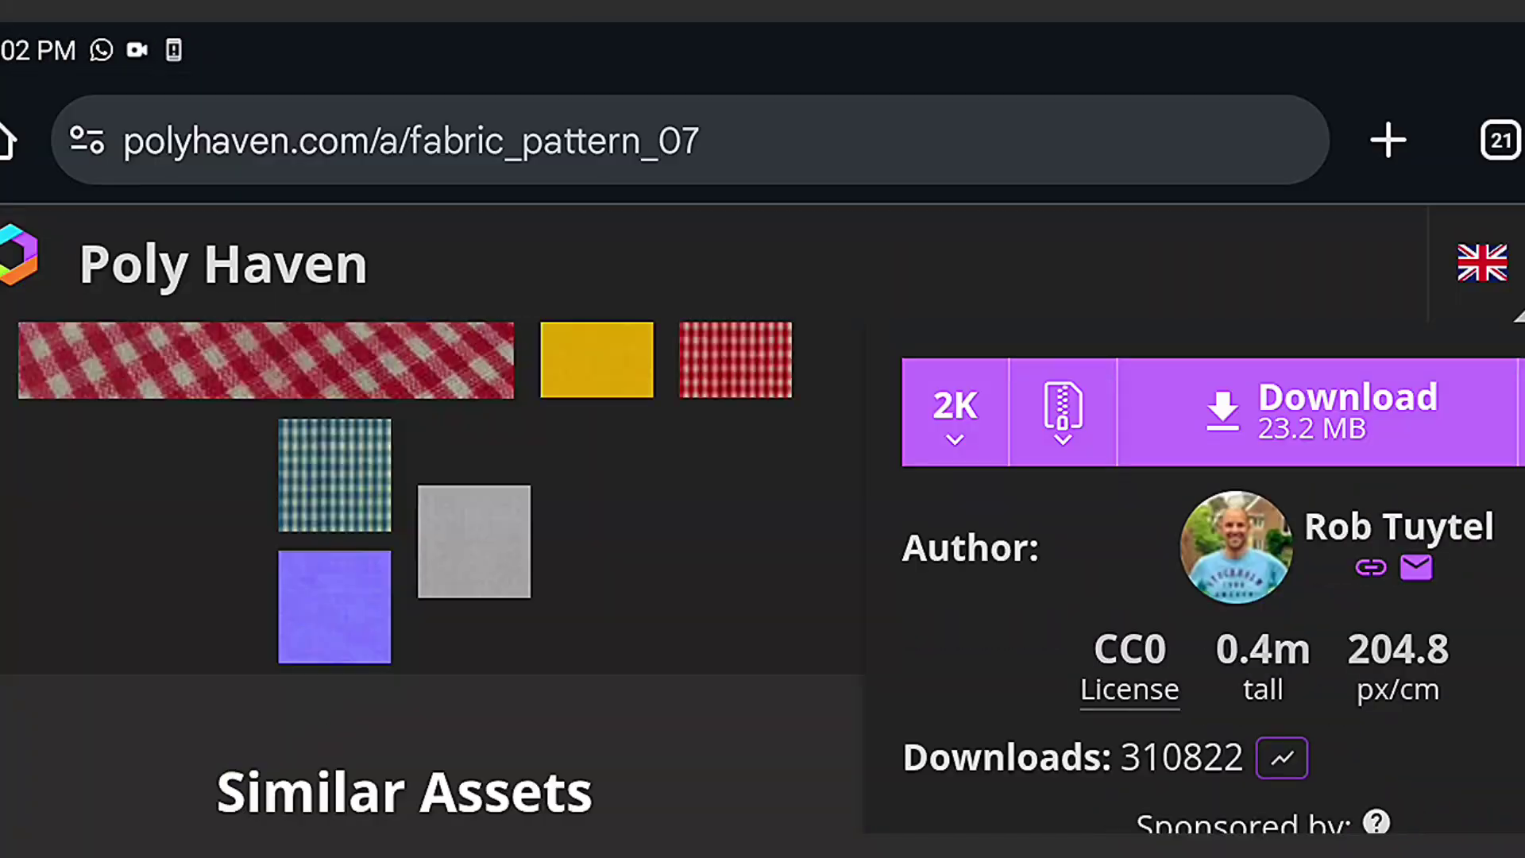
{"action": "scroll", "coordinate": [429, 516], "scroll_direction": "down", "scroll_amount": 10}
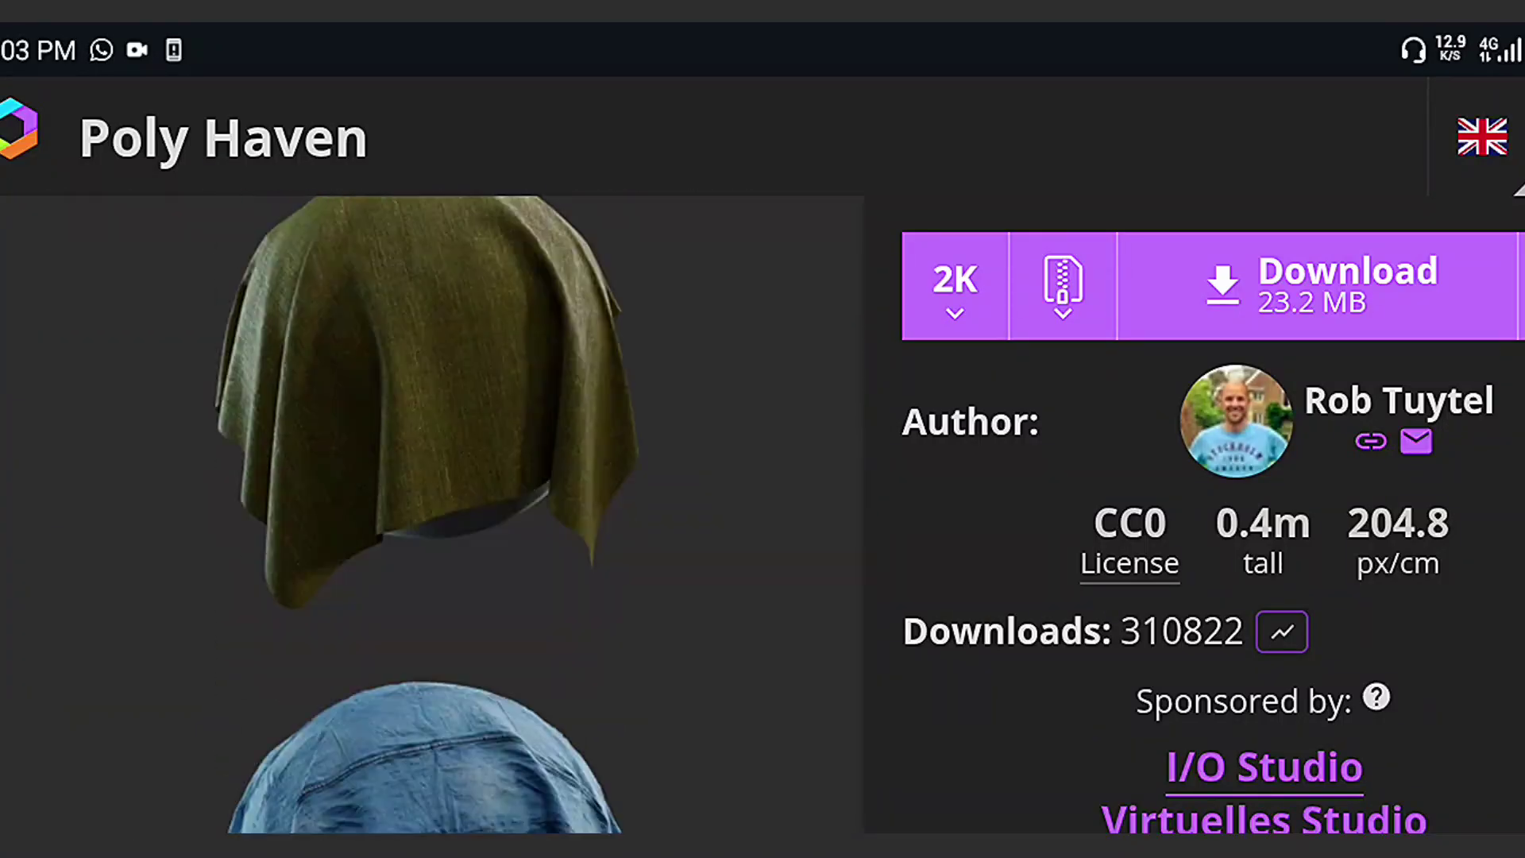
{"action": "scroll", "coordinate": [429, 517], "scroll_direction": "down", "scroll_amount": 5}
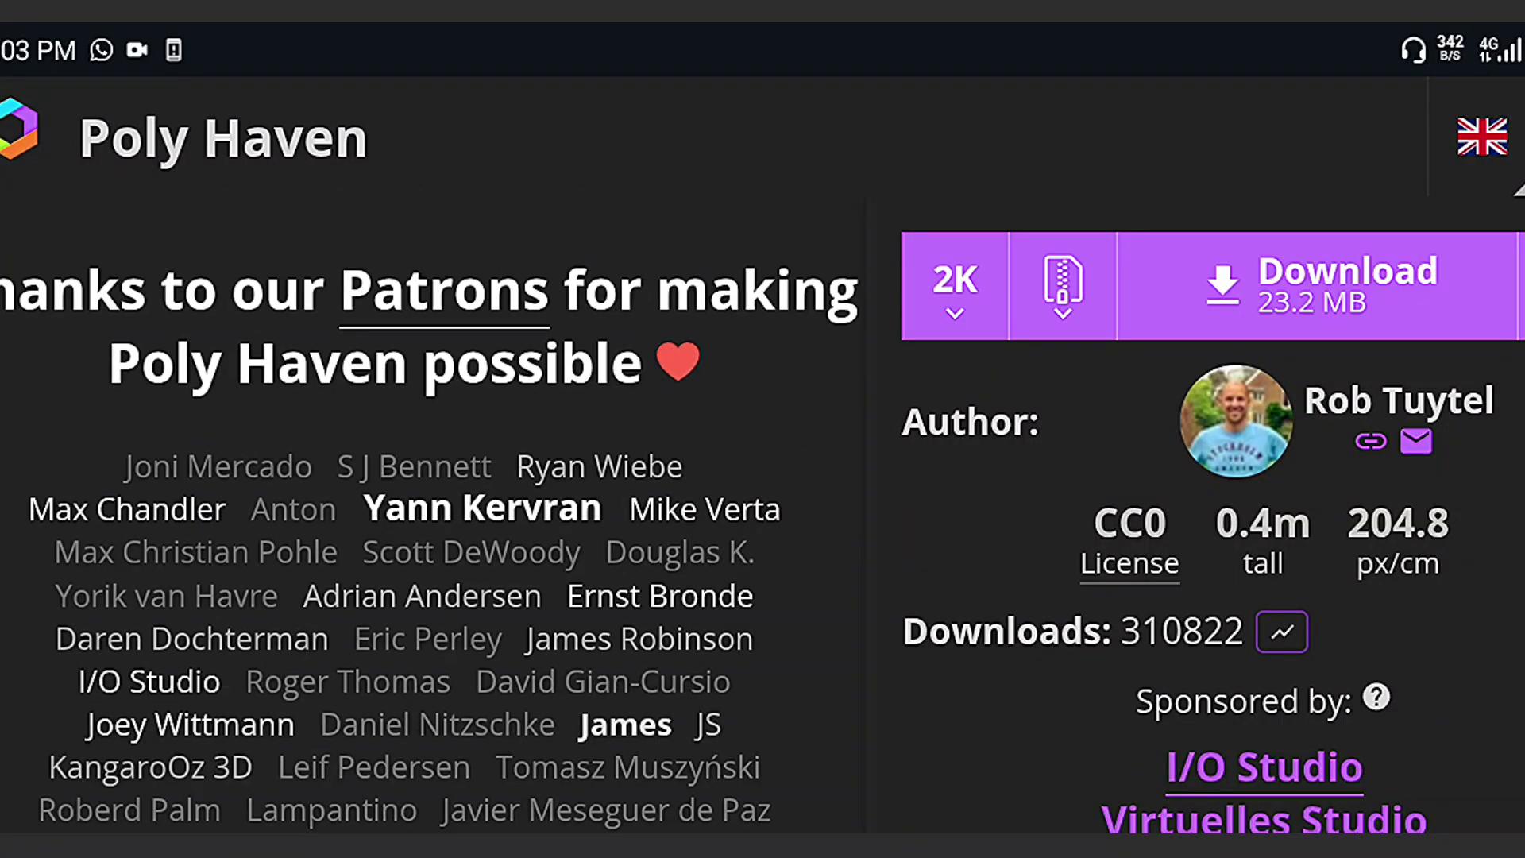
{"action": "scroll", "coordinate": [429, 517], "scroll_direction": "up", "scroll_amount": 15}
{"action": "scroll", "coordinate": [429, 516], "scroll_direction": "down", "scroll_amount": 8}
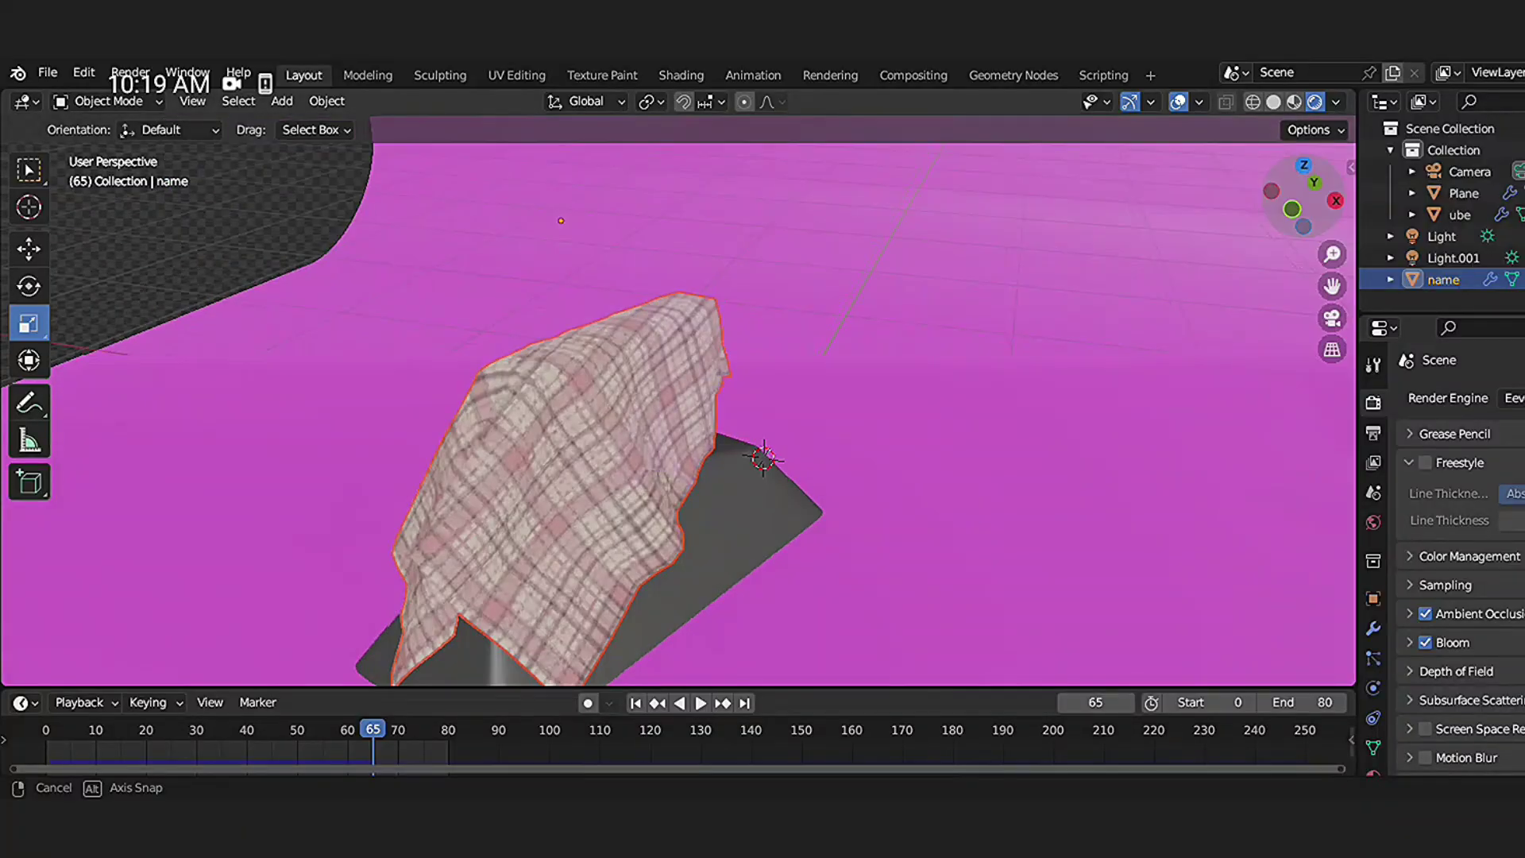
- Orbit and zoom around the plaid cloth on the pedestal in the rendered preview
{"action": "middle_click_drag", "start_coordinate": [683, 398], "coordinate": [762, 398]}
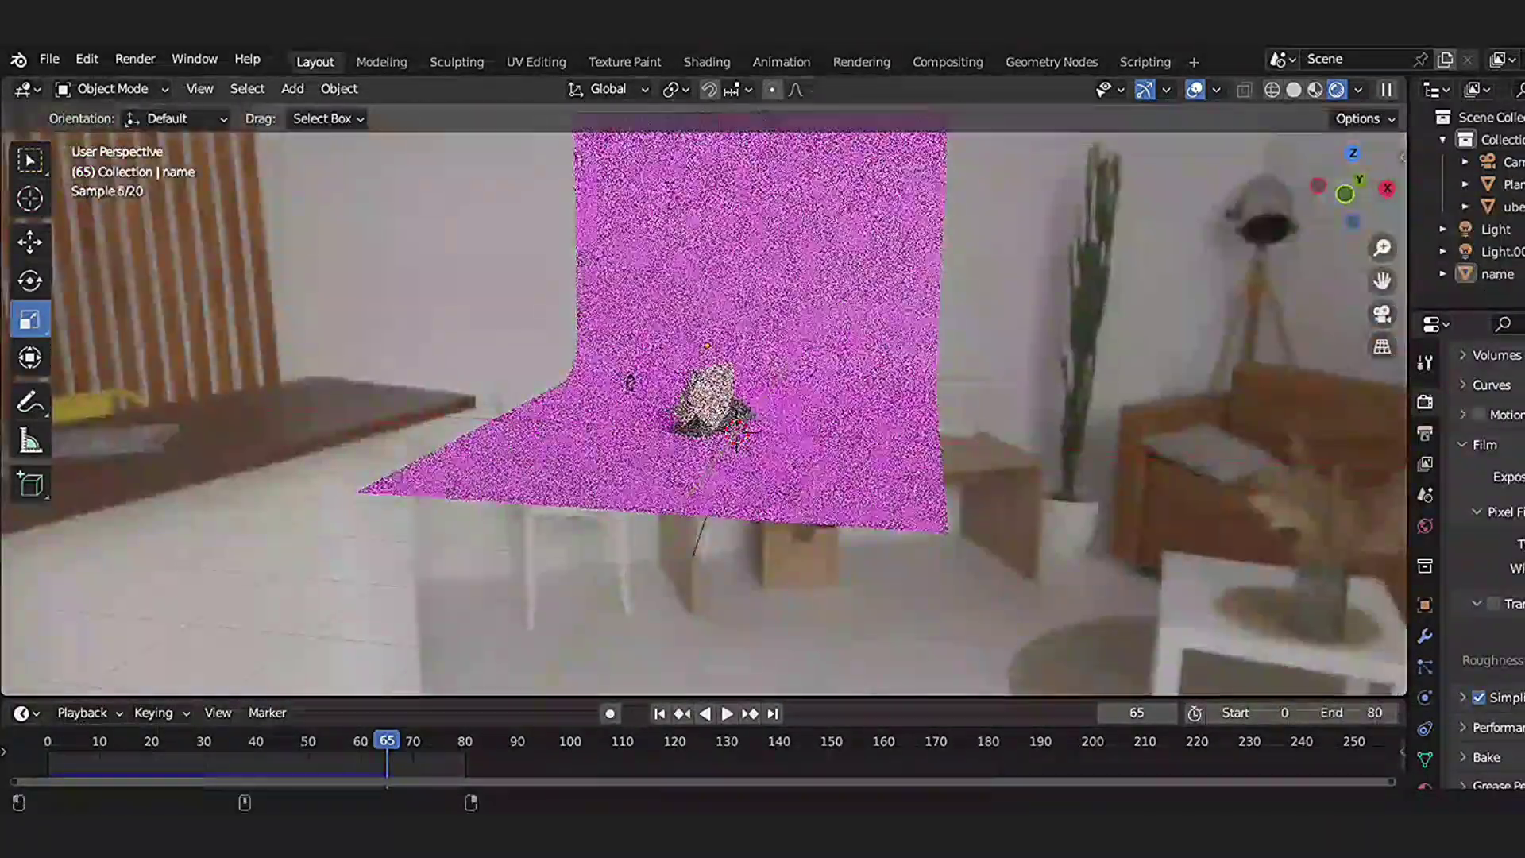
{"action": "mouse_move", "coordinate": [913, 302]}
{"action": "middle_mouse_down"}
{"action": "mouse_move", "coordinate": [842, 302]}
{"action": "mouse_move", "coordinate": [1033, 300]}
{"action": "mouse_move", "coordinate": [913, 302]}
{"action": "middle_mouse_up"}
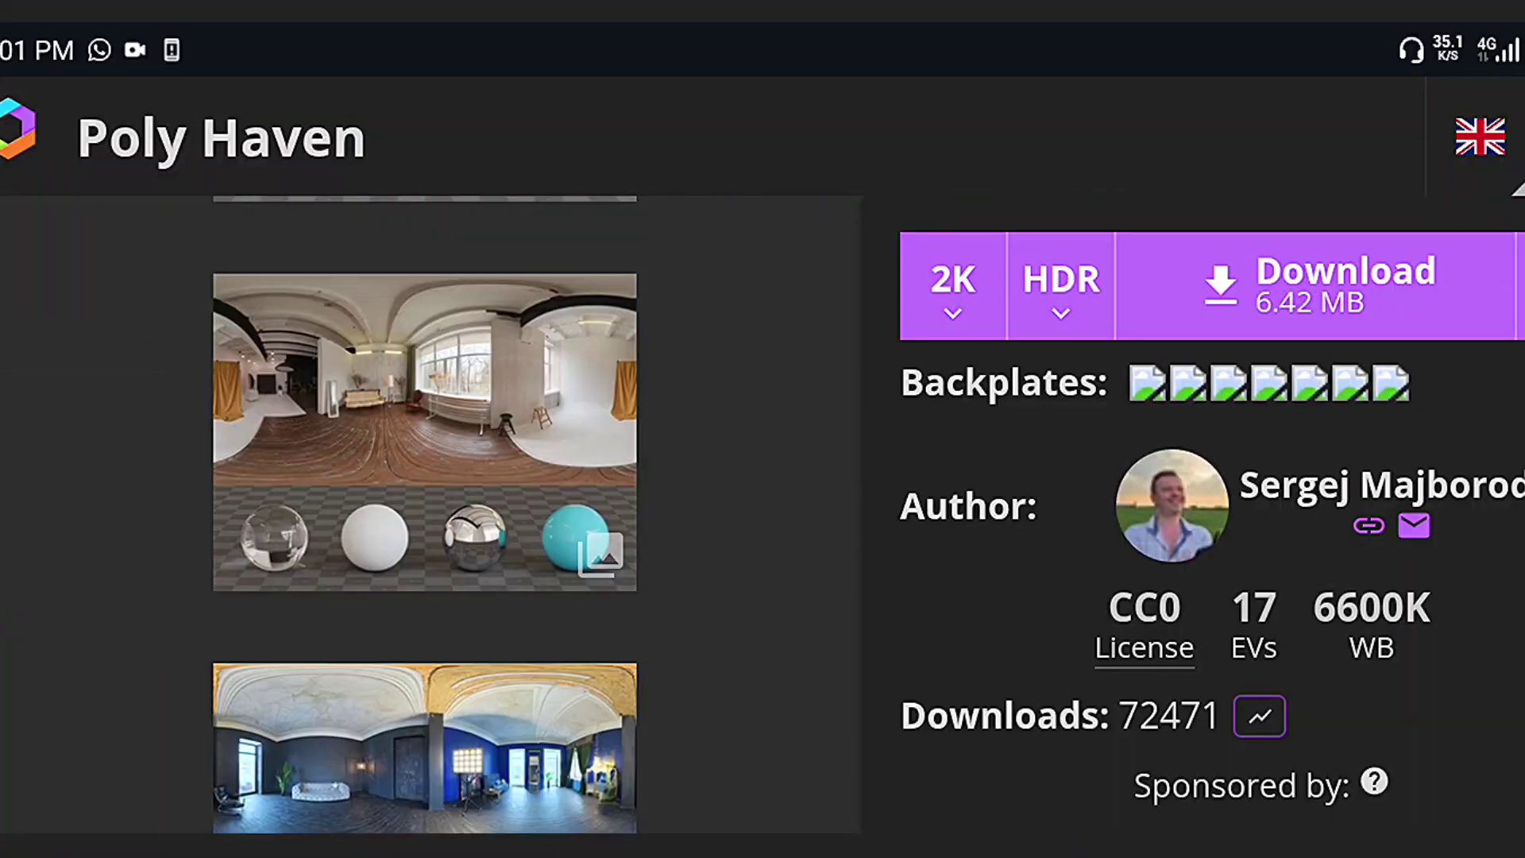
{"action": "scroll", "coordinate": [762, 476], "scroll_direction": "up", "scroll_amount": 2}
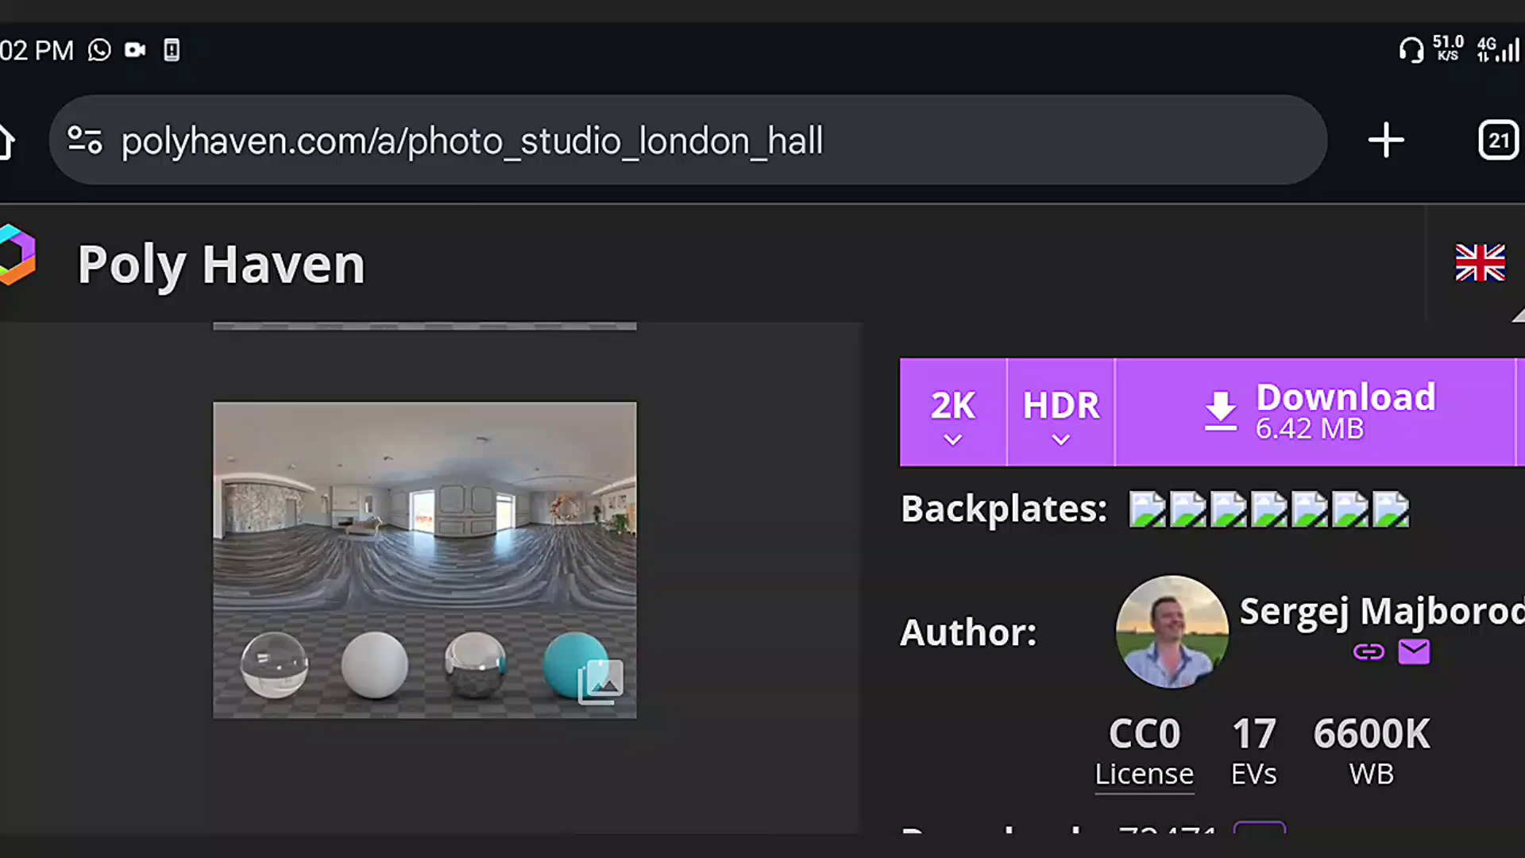
{"action": "scroll", "coordinate": [762, 477], "scroll_direction": "down", "scroll_amount": 3}
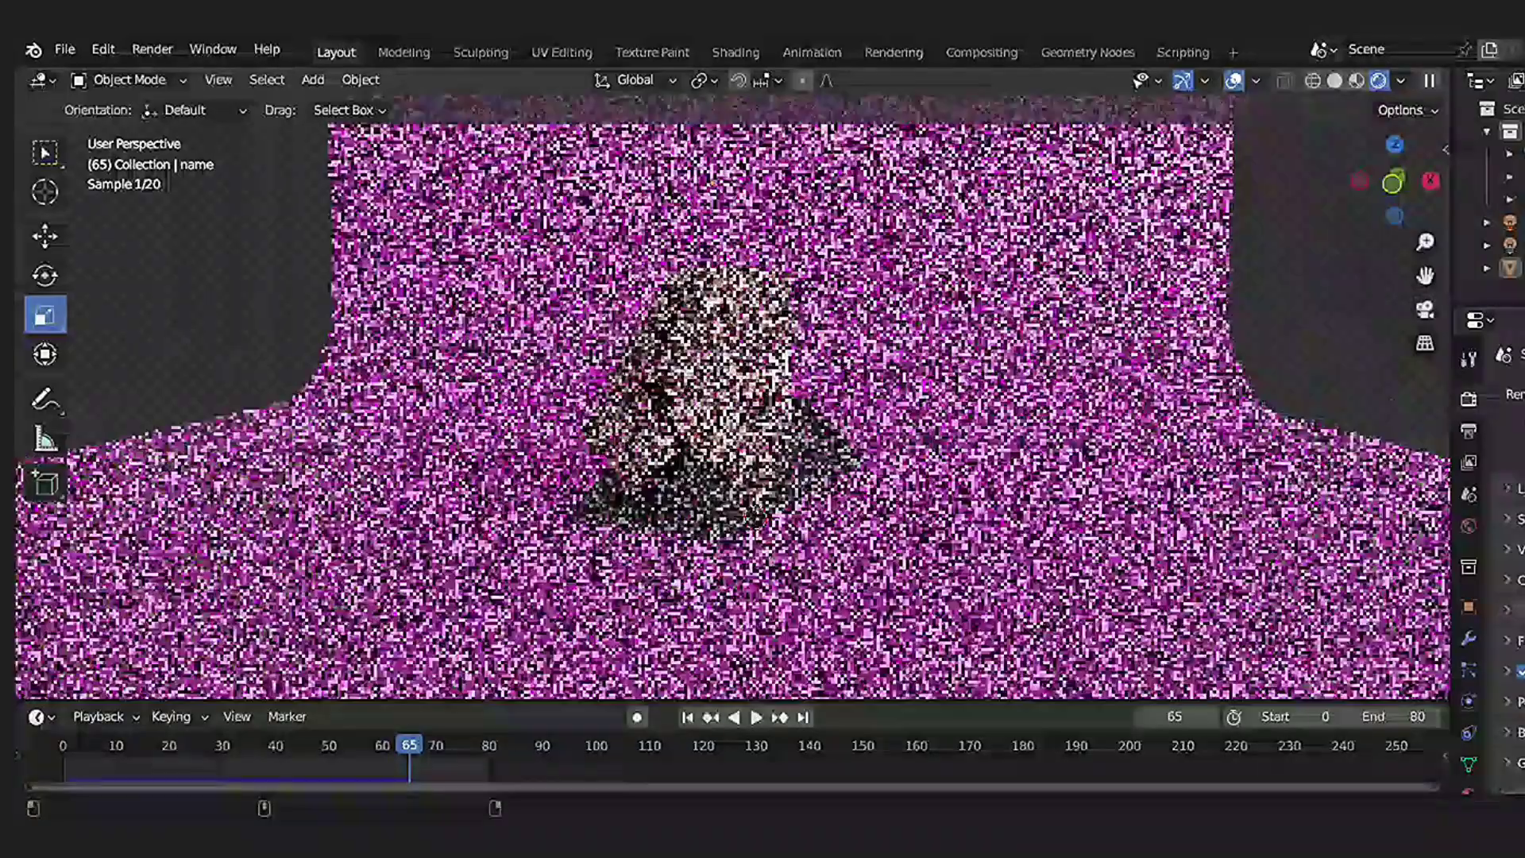
- Inspect the 204 FACES clip's title and video layers, then select the Image layer and list its addable properties
{"action": "scroll", "coordinate": [730, 397], "scroll_direction": "up", "scroll_amount": 5}
{"action": "scroll", "coordinate": [763, 397], "scroll_direction": "down", "scroll_amount": 4}
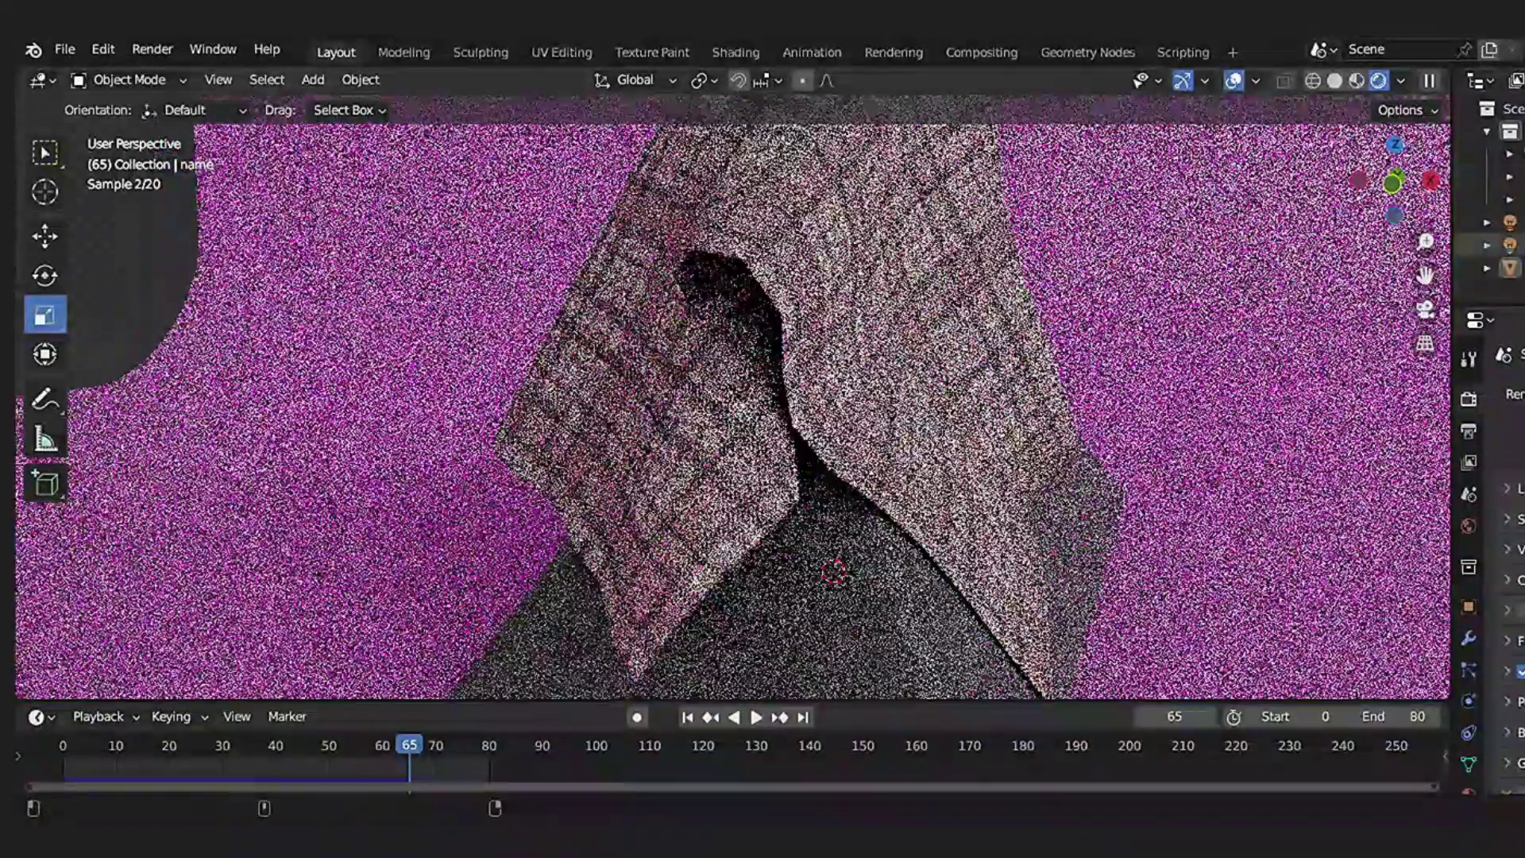
{"action": "scroll", "coordinate": [1112, 318], "scroll_direction": "up", "scroll_amount": 4}
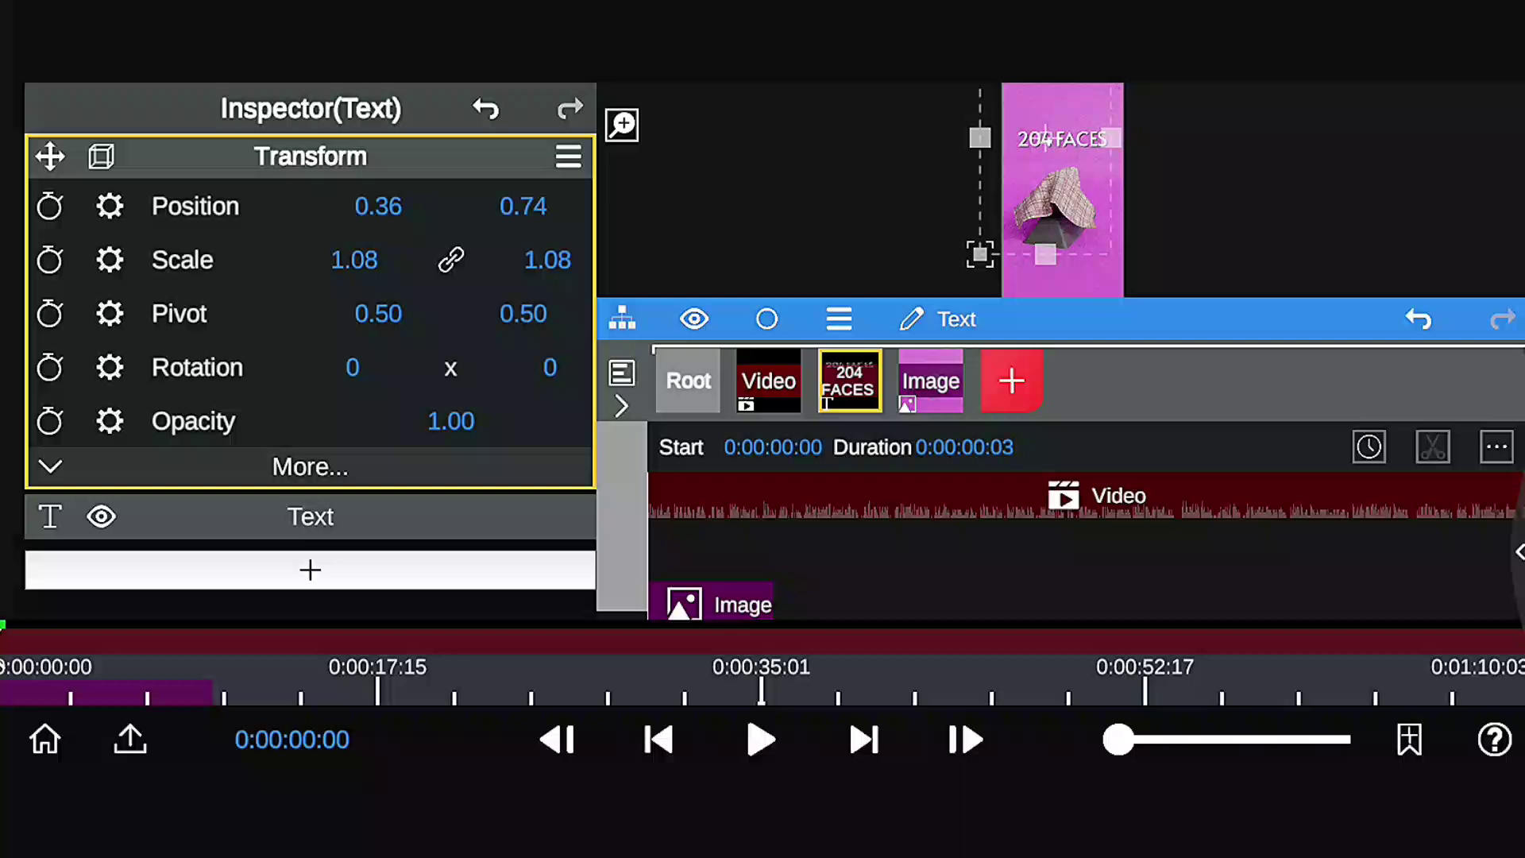
{"action": "left_click", "coordinate": [715, 604]}
{"action": "left_click", "coordinate": [849, 381]}
{"action": "left_click", "coordinate": [769, 381]}
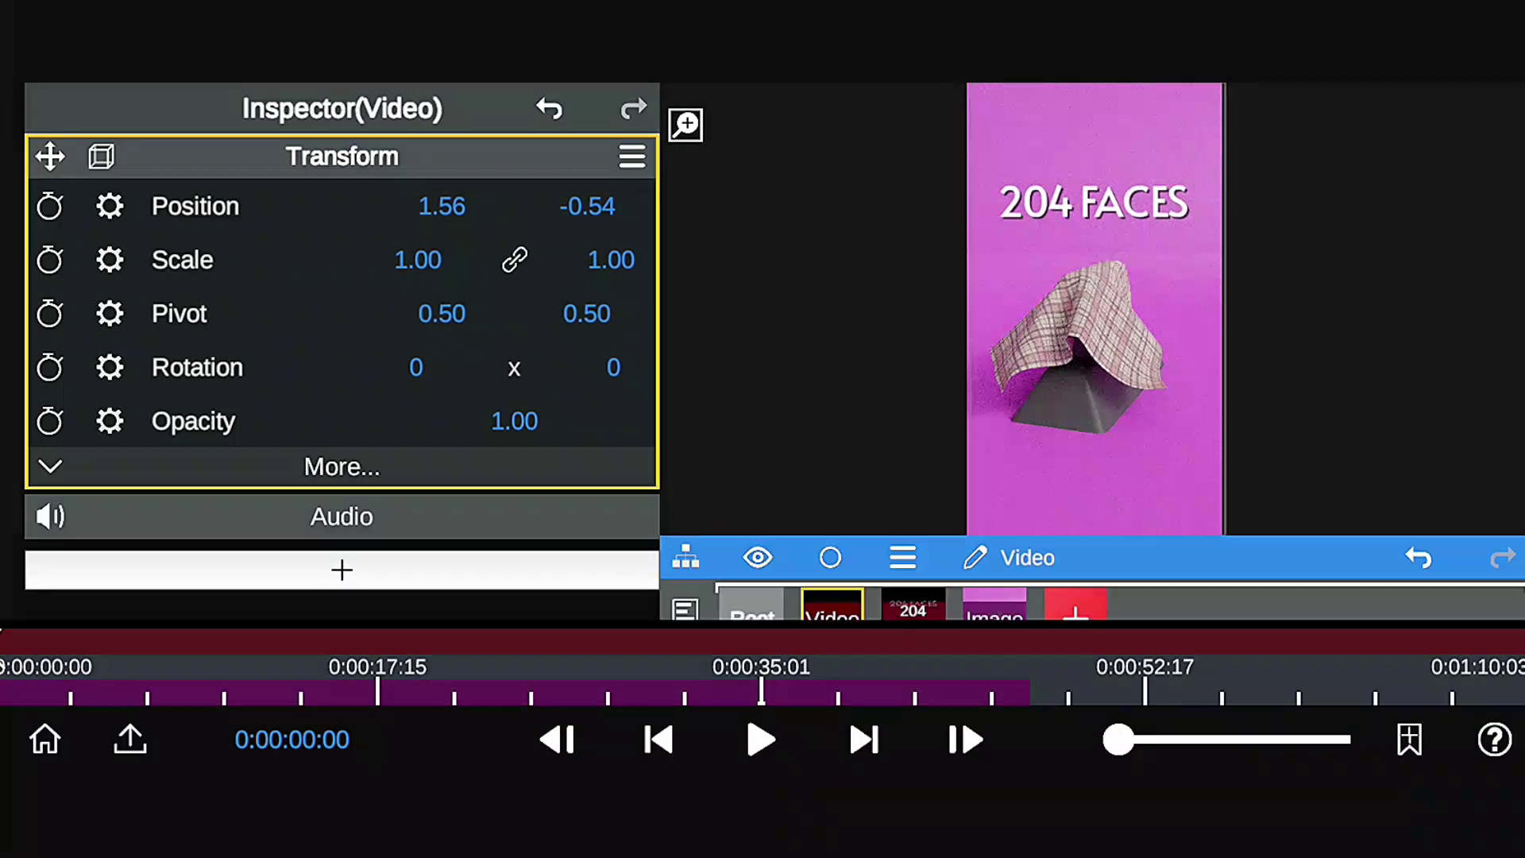
{"action": "left_click", "coordinate": [995, 608]}
{"action": "left_click", "coordinate": [342, 570]}
- Add a Basic Correction adjustment to the Image layer
{"action": "left_click", "coordinate": [188, 432]}
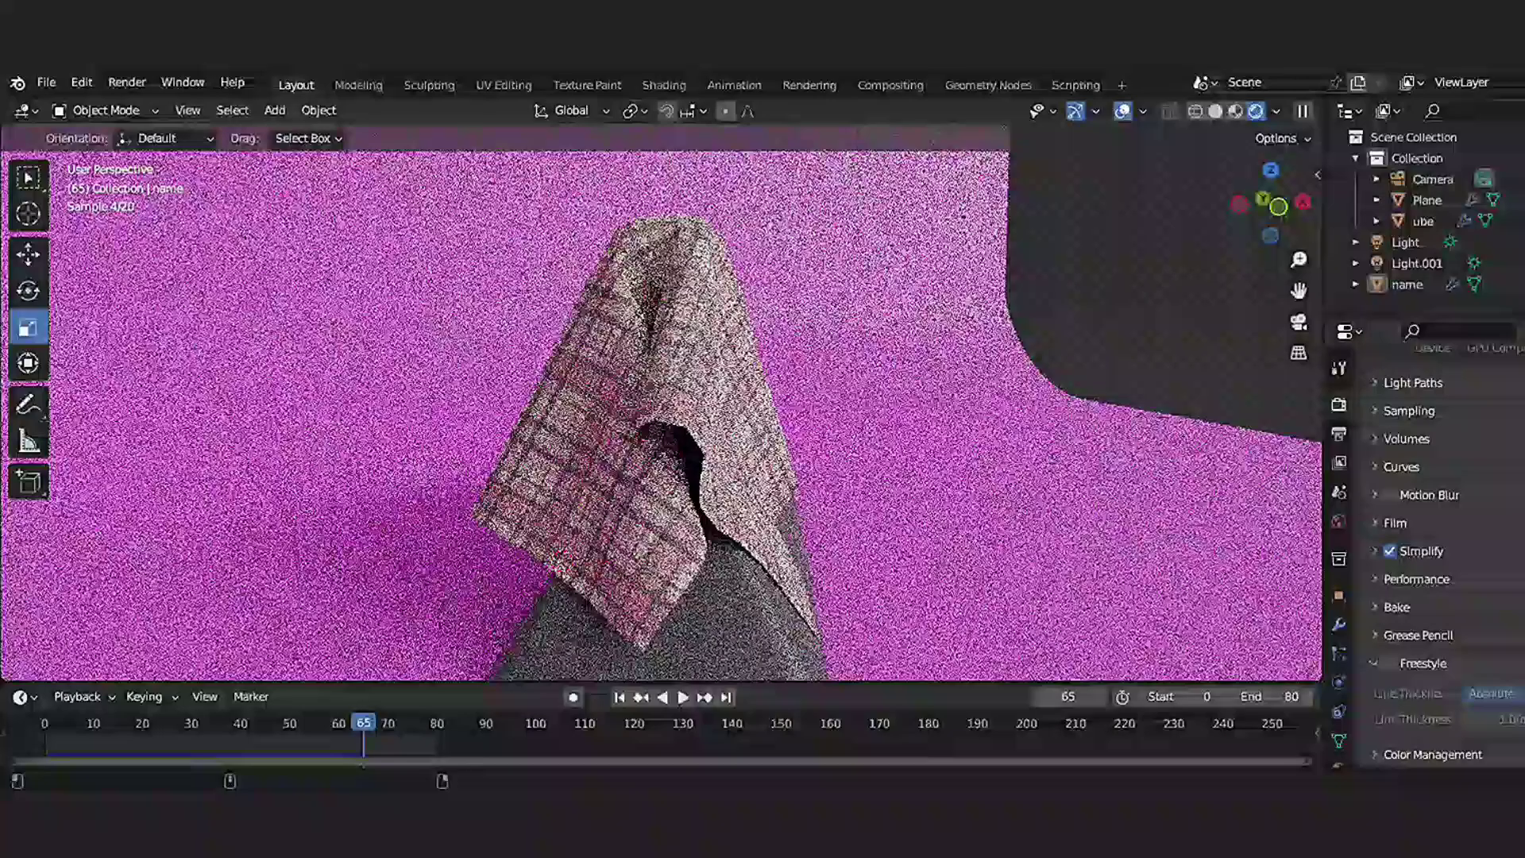